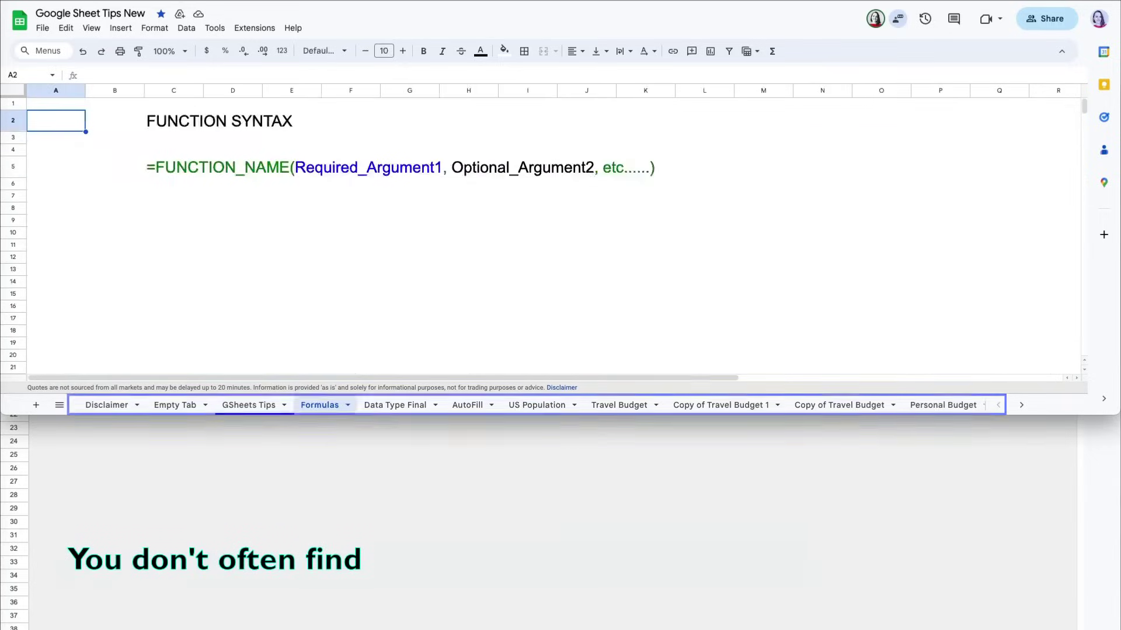
Step through the workbook's sheets one after another.
{"action": "key", "text": "alt+Down"}
{"action": "key", "text": "alt+Down"}
{"action": "key", "text": "alt+Down"}
{"action": "key", "text": "alt+Down"}
{"action": "key", "text": "alt+Down"}
{"action": "key", "text": "alt+Down"}
{"action": "key", "text": "alt+Down"}
{"action": "key", "text": "alt+Down"}
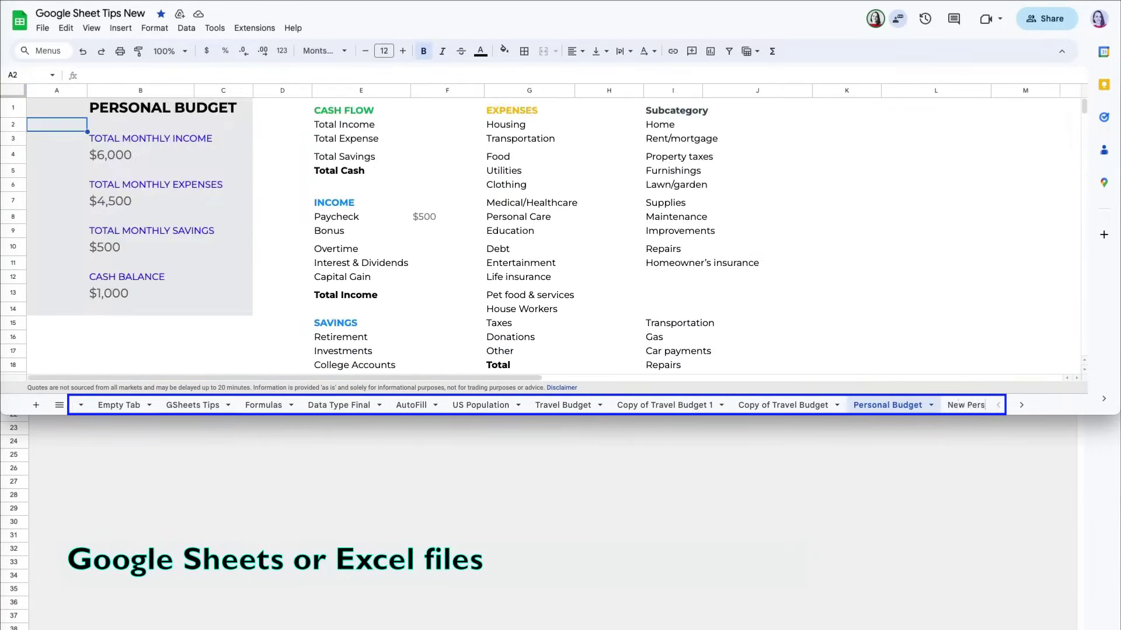
{"action": "key", "text": "alt+Down"}
{"action": "key", "text": "alt+Down"}
{"action": "key", "text": "alt+Down"}
{"action": "key", "text": "alt+Down"}
{"action": "key", "text": "alt+Down"}
{"action": "key", "text": "alt+Down"}
{"action": "key", "text": "alt+Down"}
{"action": "key", "text": "alt+Down"}
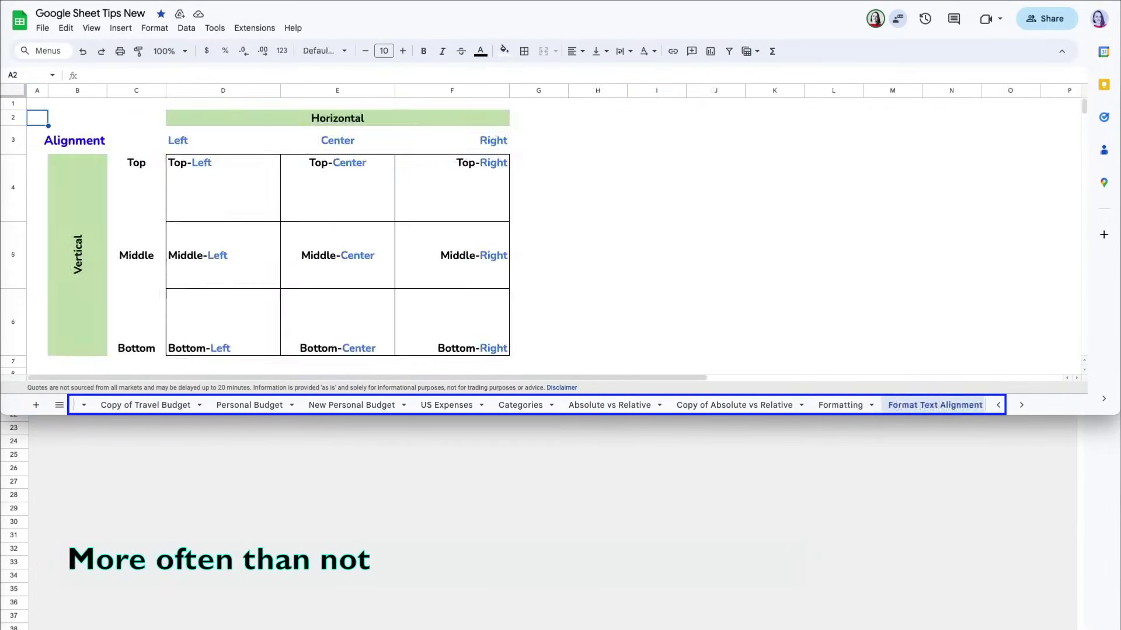
{"action": "key", "text": "alt+Down"}
{"action": "key", "text": "alt+Down"}
{"action": "key", "text": "alt+Down"}
{"action": "key", "text": "alt+Down"}
{"action": "key", "text": "alt+Down"}
{"action": "key", "text": "alt+Down"}
{"action": "key", "text": "alt+Down"}
{"action": "key", "text": "alt+Down"}
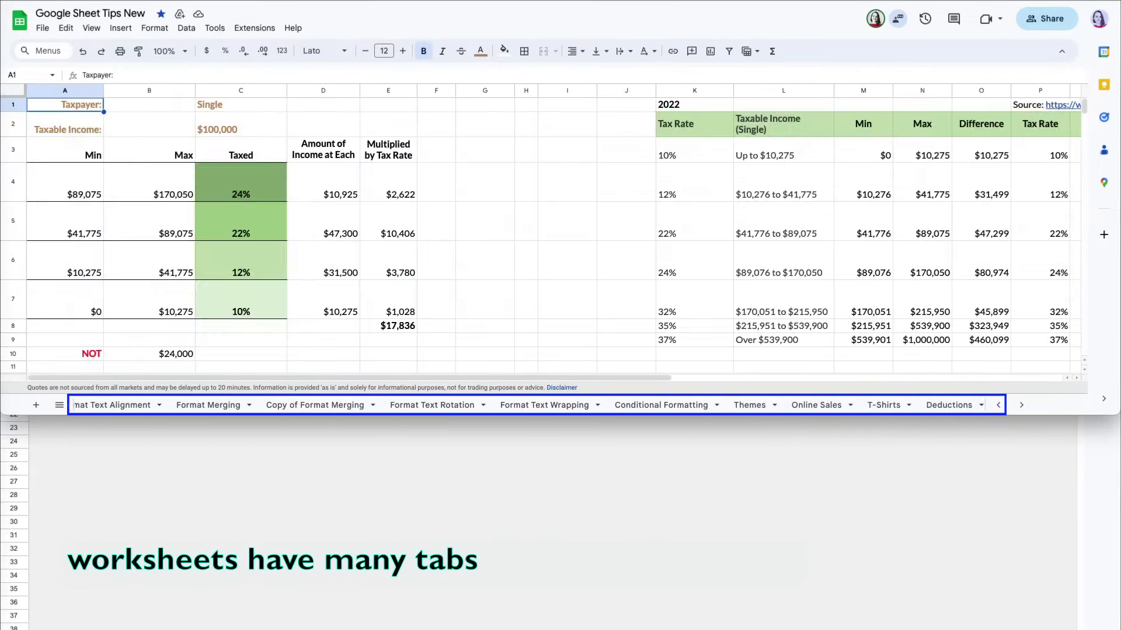
{"action": "key", "text": "alt+Down"}
{"action": "key", "text": "alt+Down"}
{"action": "key", "text": "alt+Down"}
{"action": "key", "text": "alt+Down"}
{"action": "key", "text": "alt+Down"}
{"action": "key", "text": "alt+Down"}
{"action": "key", "text": "alt+Down"}
{"action": "key", "text": "alt+Down"}
{"action": "key", "text": "alt+Down"}
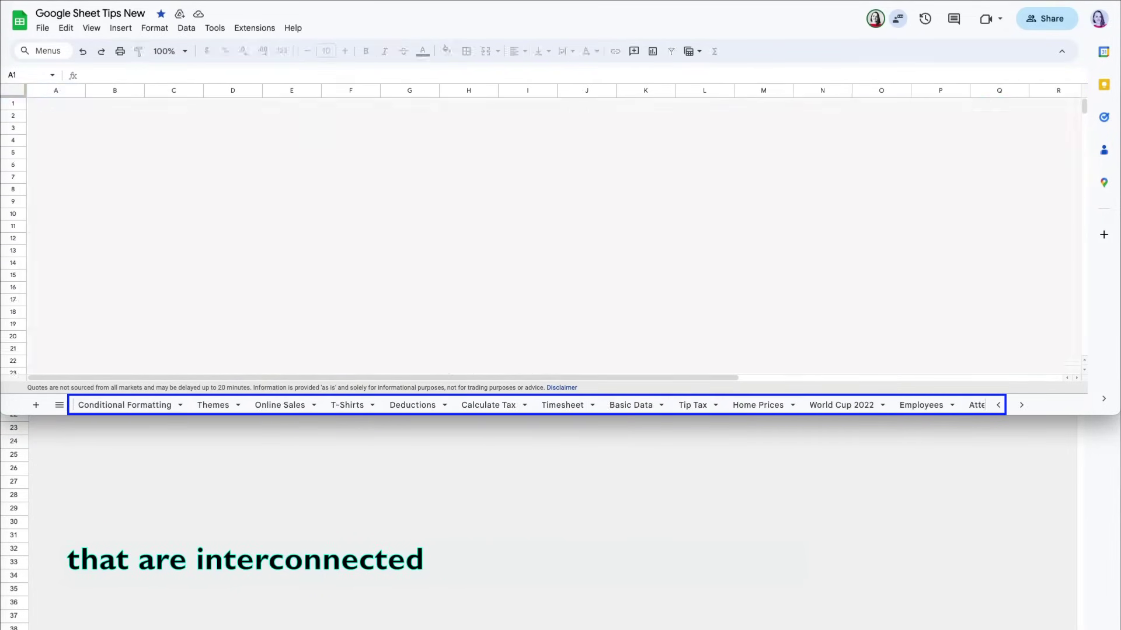
{"action": "key", "text": "alt+Down"}
{"action": "key", "text": "alt+Down"}
{"action": "key", "text": "alt+Down"}
{"action": "key", "text": "alt+Down"}
{"action": "key", "text": "alt+Down"}
{"action": "key", "text": "alt+Down"}
{"action": "key", "text": "alt+Down"}
{"action": "key", "text": "alt+Down"}
{"action": "key", "text": "alt+Down"}
{"action": "key", "text": "alt+Down"}
{"action": "key", "text": "alt+Down"}
{"action": "key", "text": "alt+Down"}
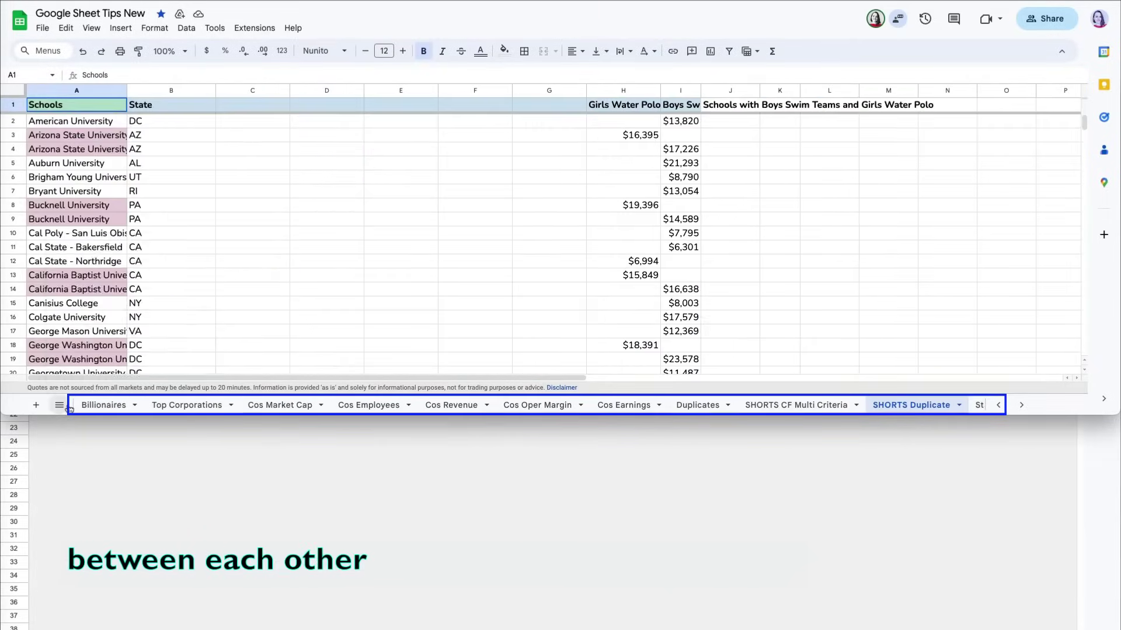
Use the All Sheets list to jump to the Top 15 Companies Original sheet.
{"action": "left_click", "coordinate": [59, 404]}
{"action": "scroll", "coordinate": [98, 279], "scroll_direction": "up", "scroll_amount": 10}
{"action": "scroll", "coordinate": [98, 279], "scroll_direction": "up", "scroll_amount": 5}
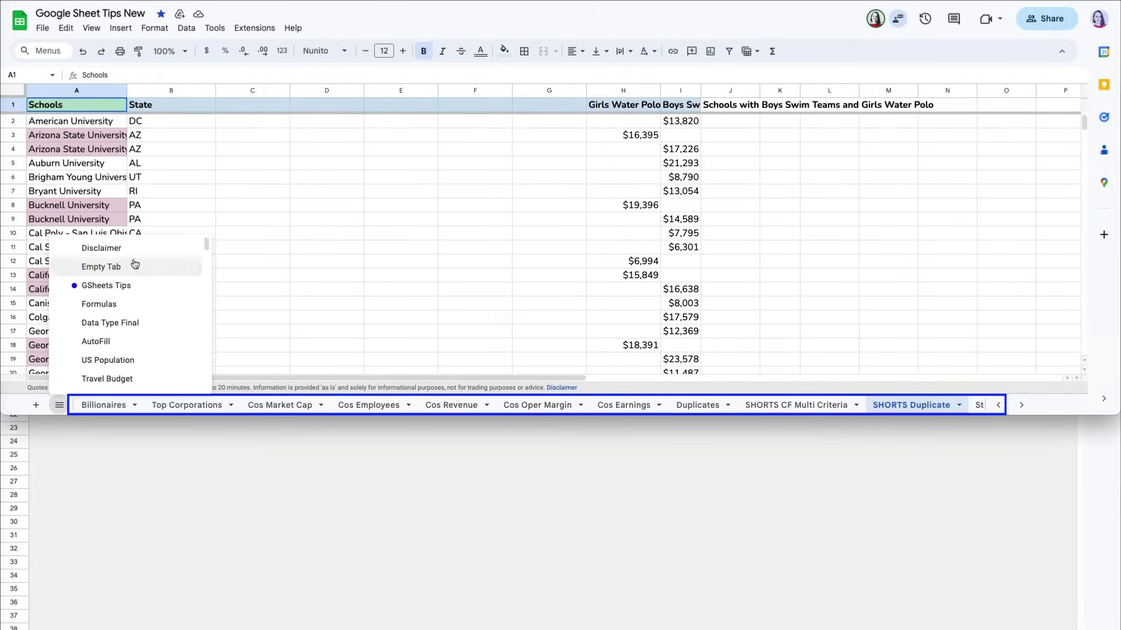
{"action": "left_click", "coordinate": [152, 285]}
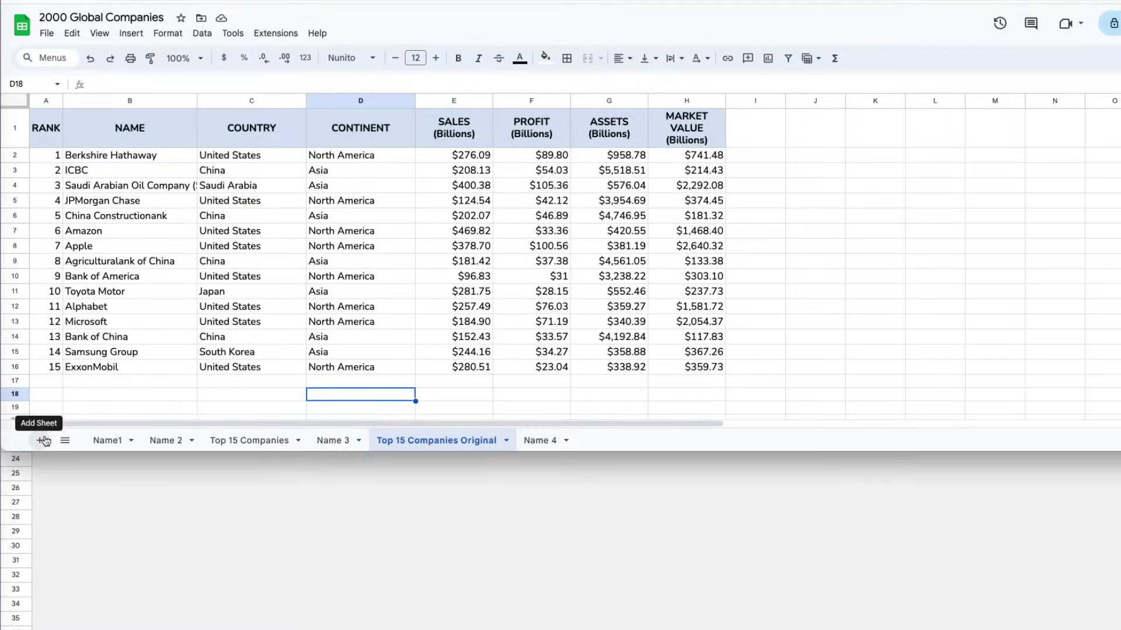
{"action": "left_click", "coordinate": [44, 441]}
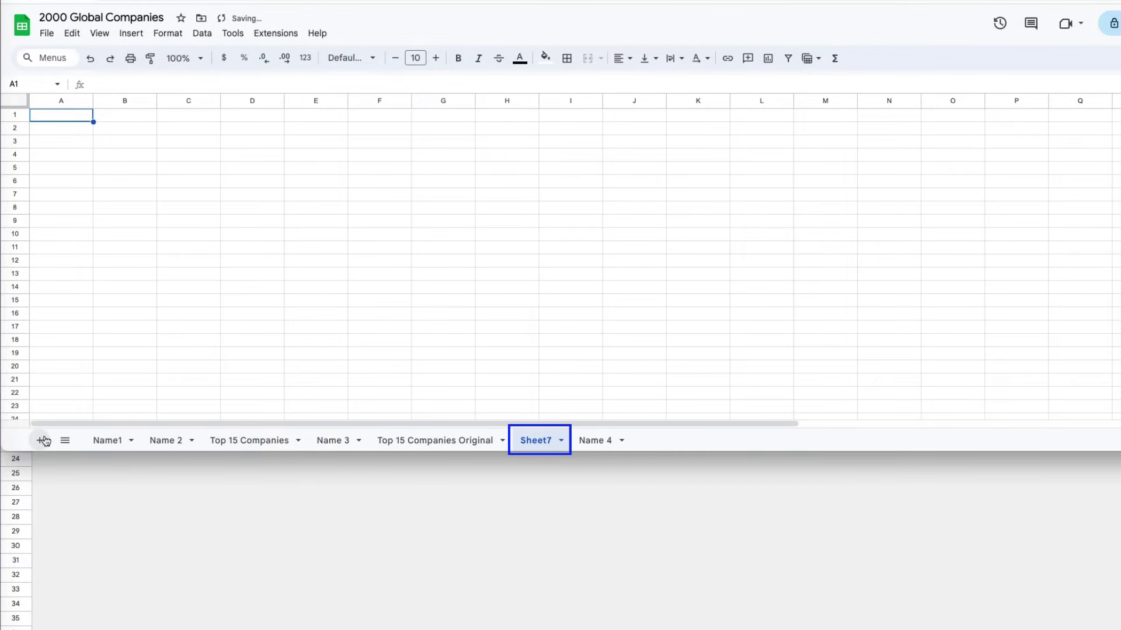
{"action": "left_click", "coordinate": [166, 441]}
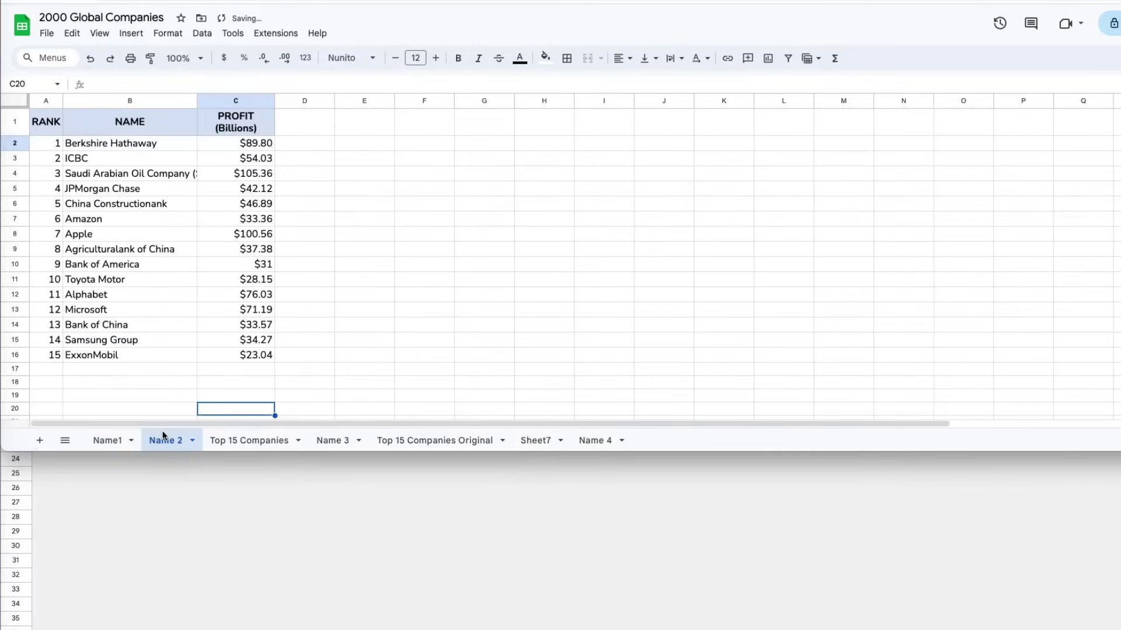
{"action": "left_click", "coordinate": [42, 441]}
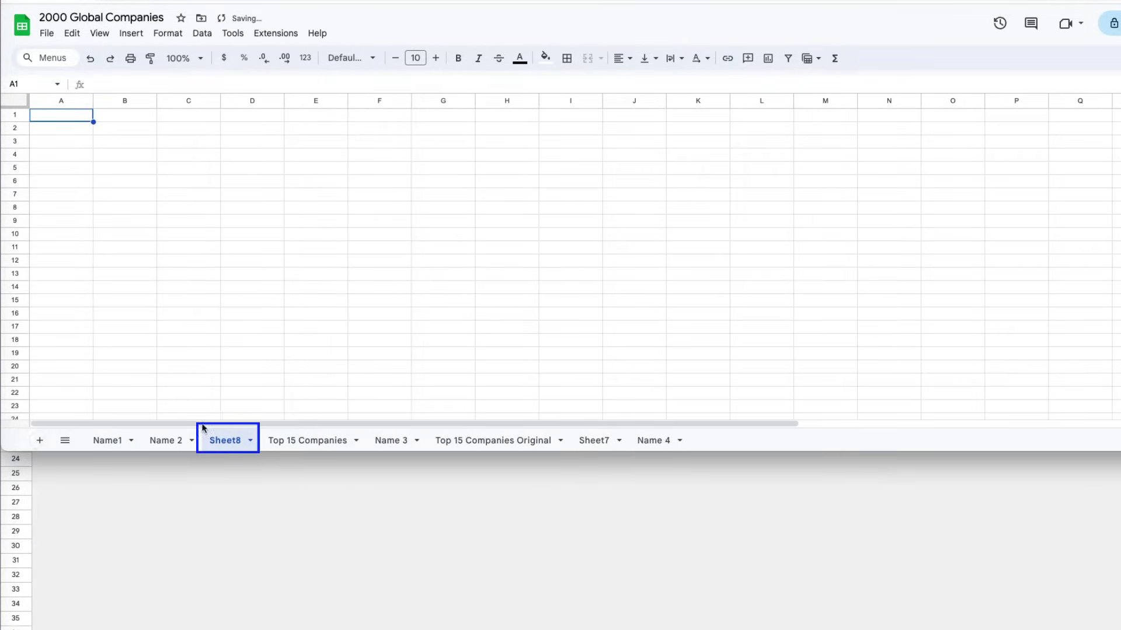
{"action": "left_click", "coordinate": [251, 440]}
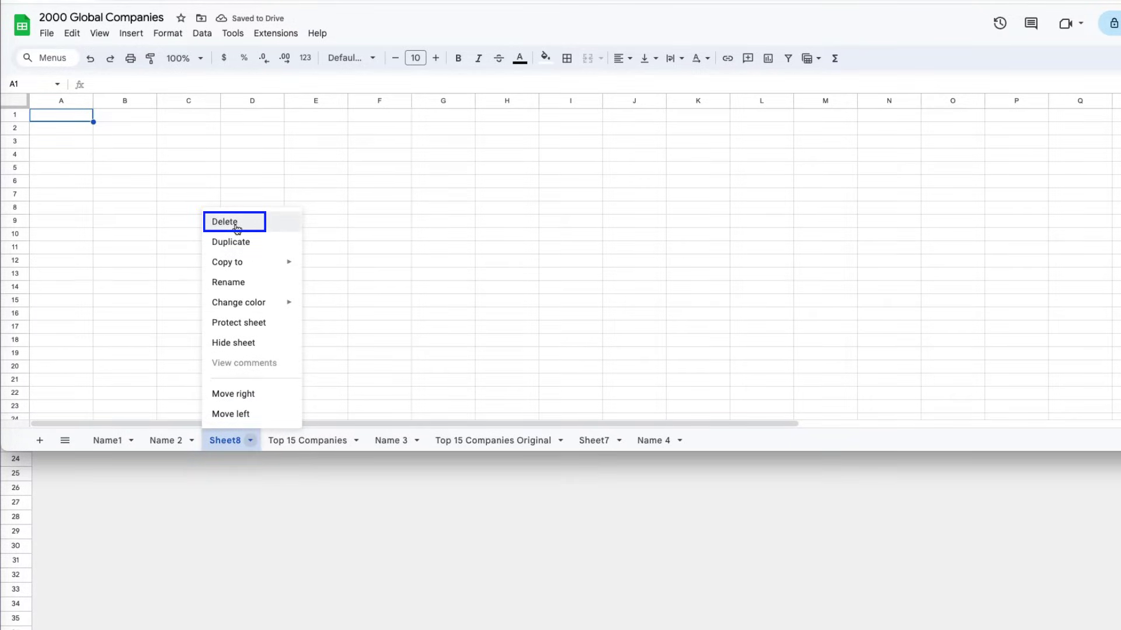
{"action": "left_click", "coordinate": [236, 228]}
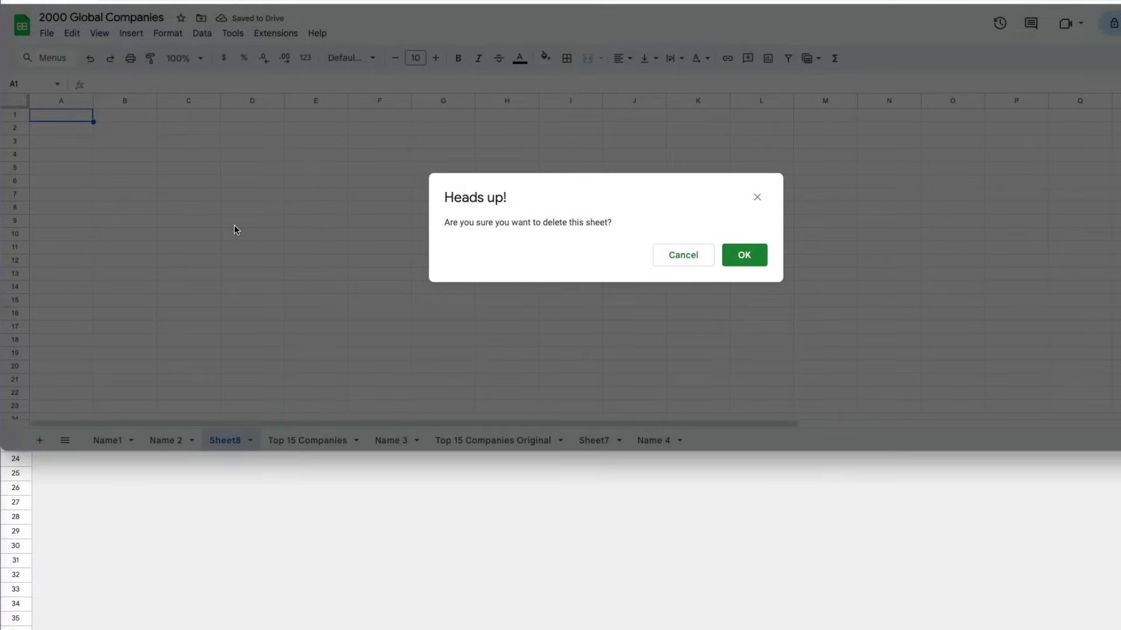
Confirm deleting Sheet8, then rename Name1 to 'Sales' and Name 2 to 'Profit $$'.
{"action": "left_click", "coordinate": [739, 257]}
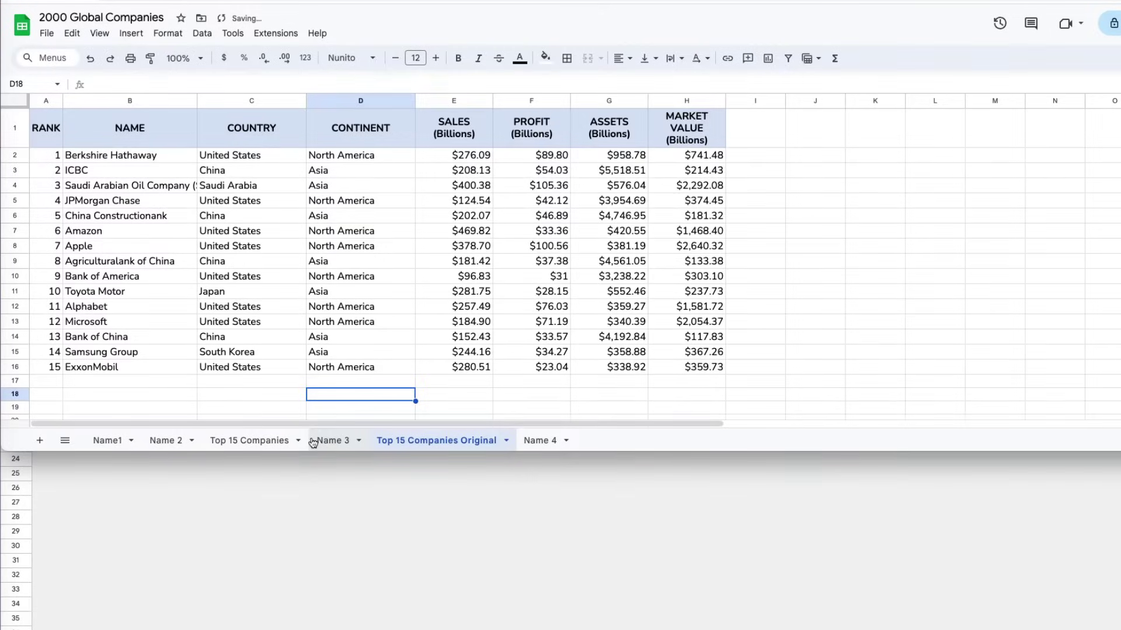
{"action": "left_click", "coordinate": [116, 440]}
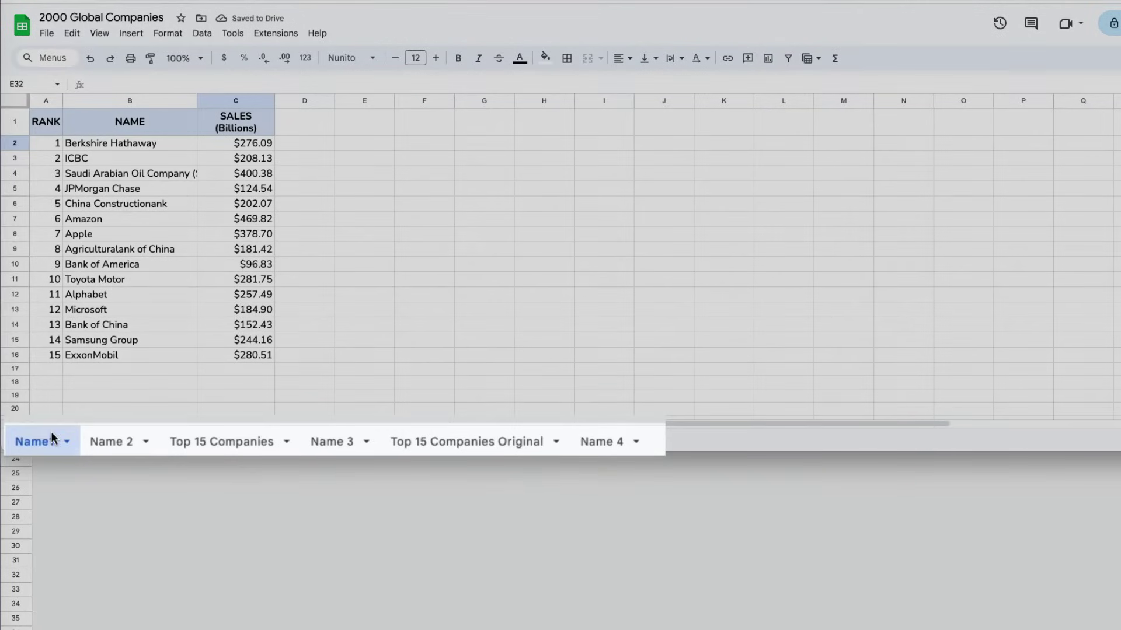
{"action": "double_click", "coordinate": [54, 440]}
{"action": "type", "text": "Sales"}
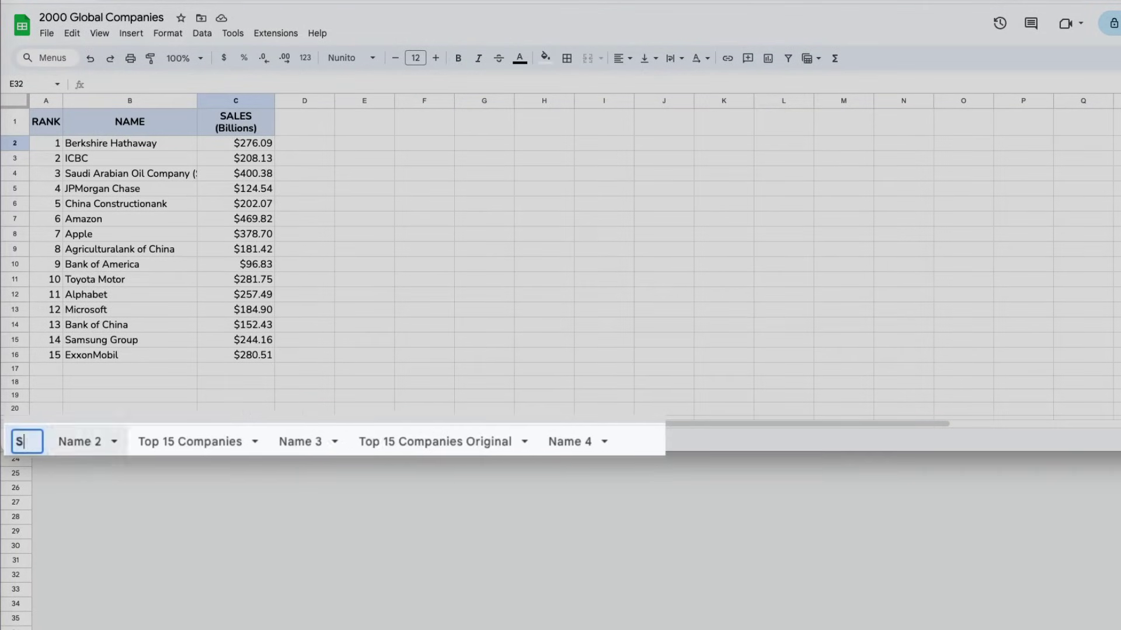
{"action": "double_click", "coordinate": [103, 440]}
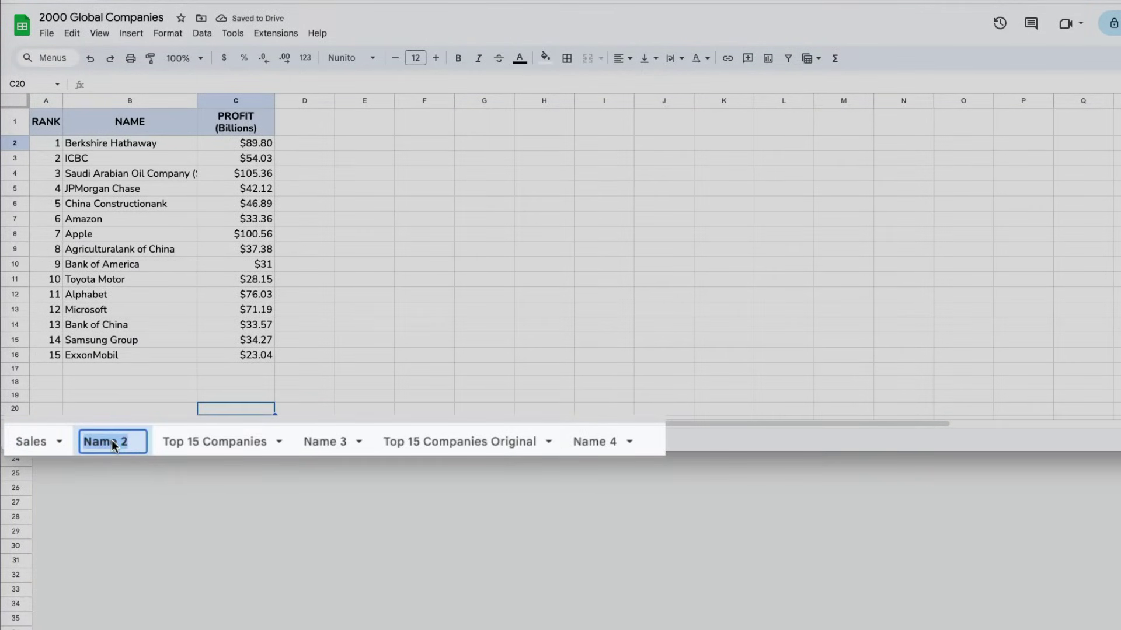
{"action": "type", "text": "Profit $$"}
Rename Name 3 to 'Assets' and Name 4 to 'Market Value'.
{"action": "double_click", "coordinate": [345, 442]}
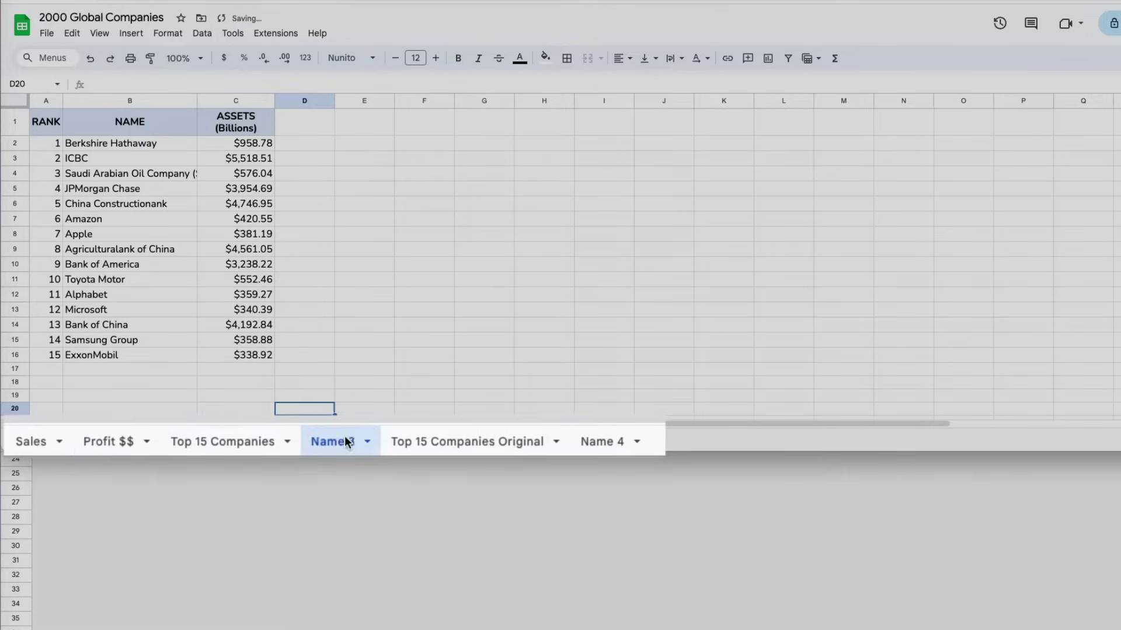
{"action": "type", "text": "Assets"}
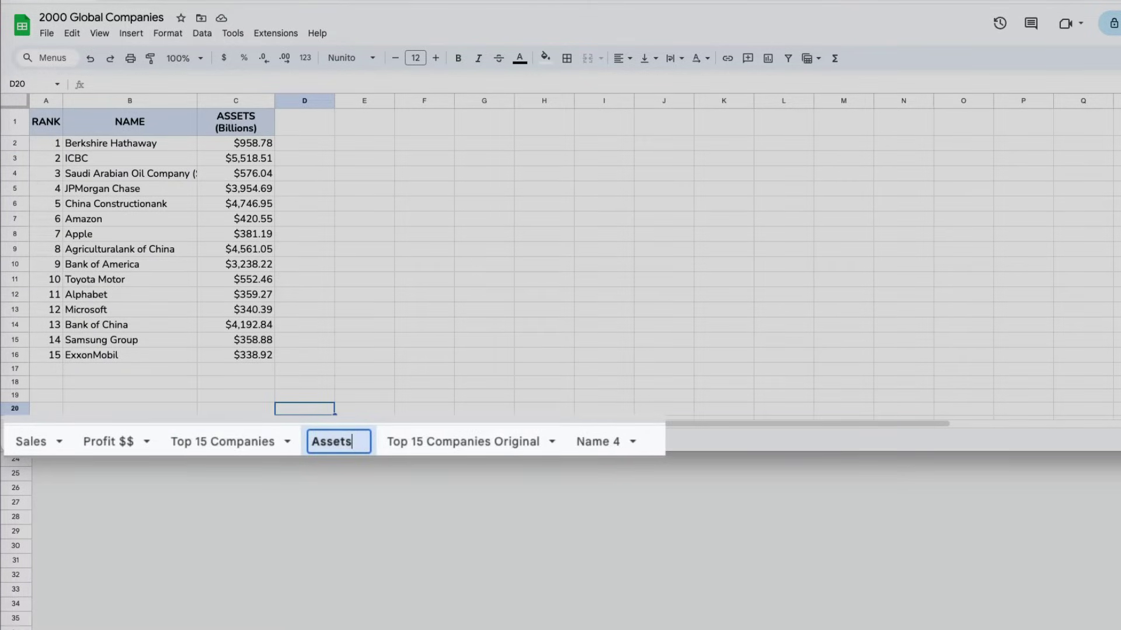
{"action": "left_click", "coordinate": [598, 441]}
{"action": "double_click", "coordinate": [601, 442]}
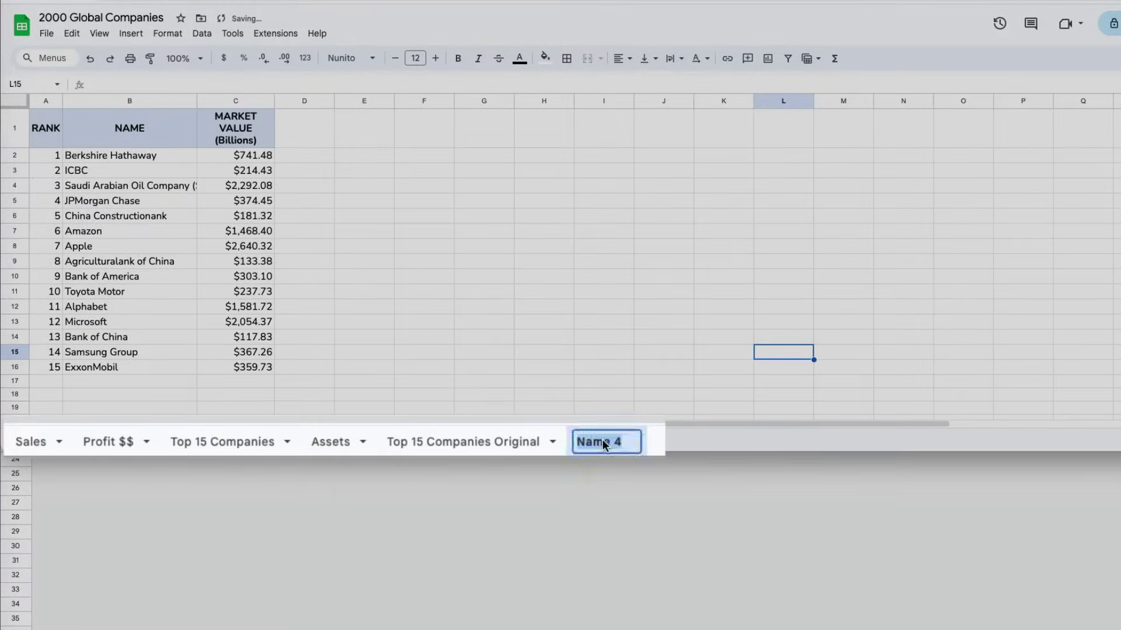
{"action": "type", "text": "Market Value"}
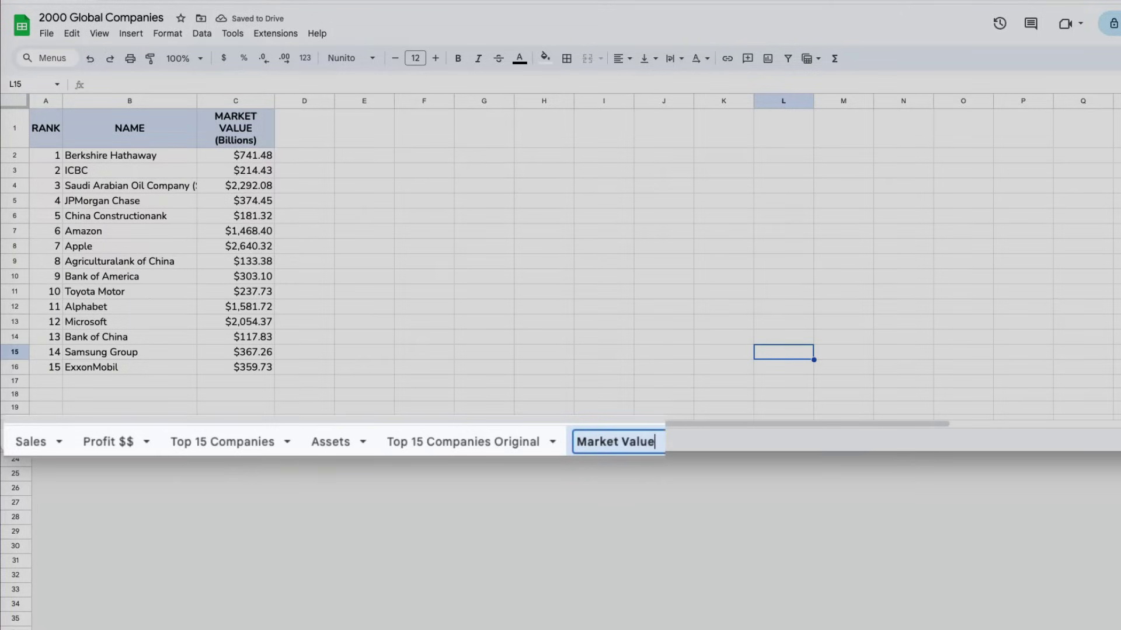
{"action": "left_click", "coordinate": [543, 408]}
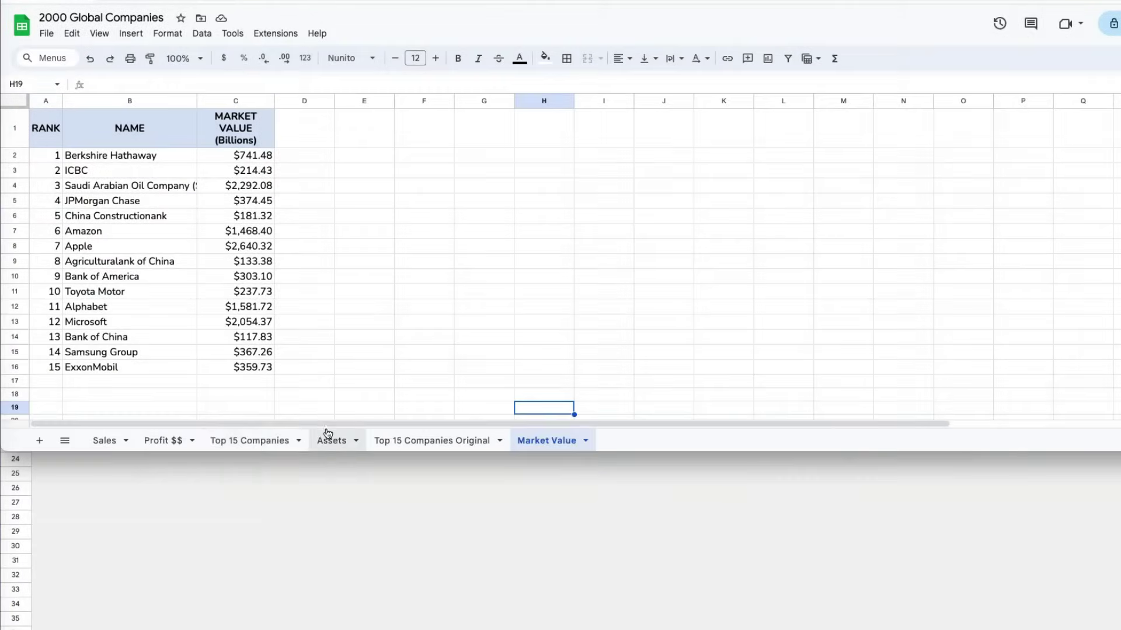
Move the Top 15 Companies sheet left twice so it becomes the first tab.
{"action": "left_click", "coordinate": [285, 443]}
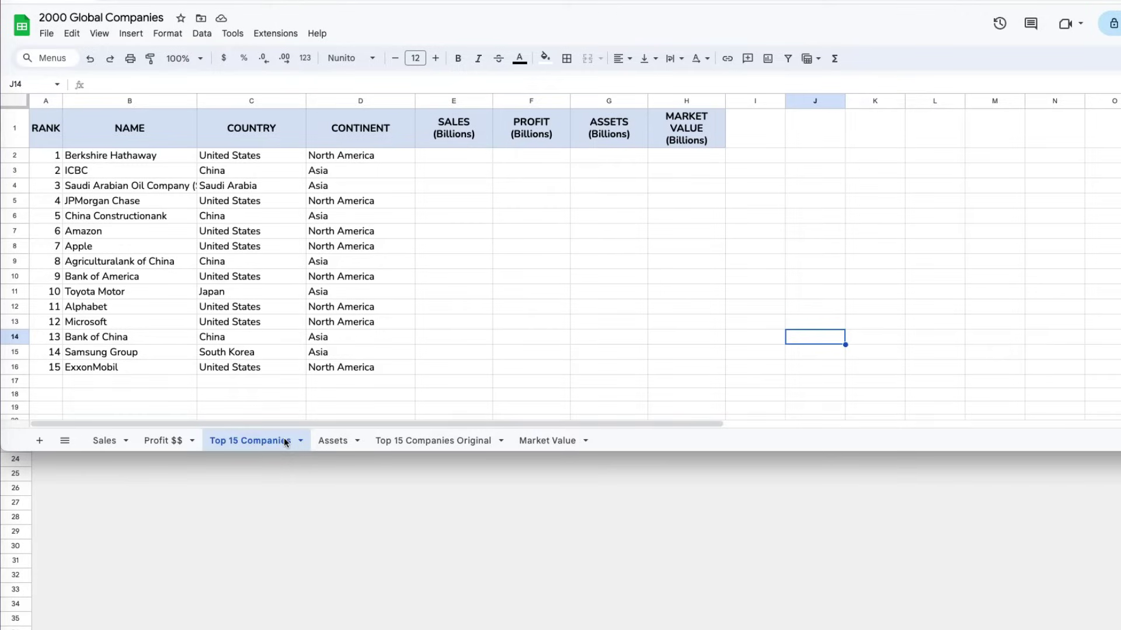
{"action": "left_click", "coordinate": [300, 442]}
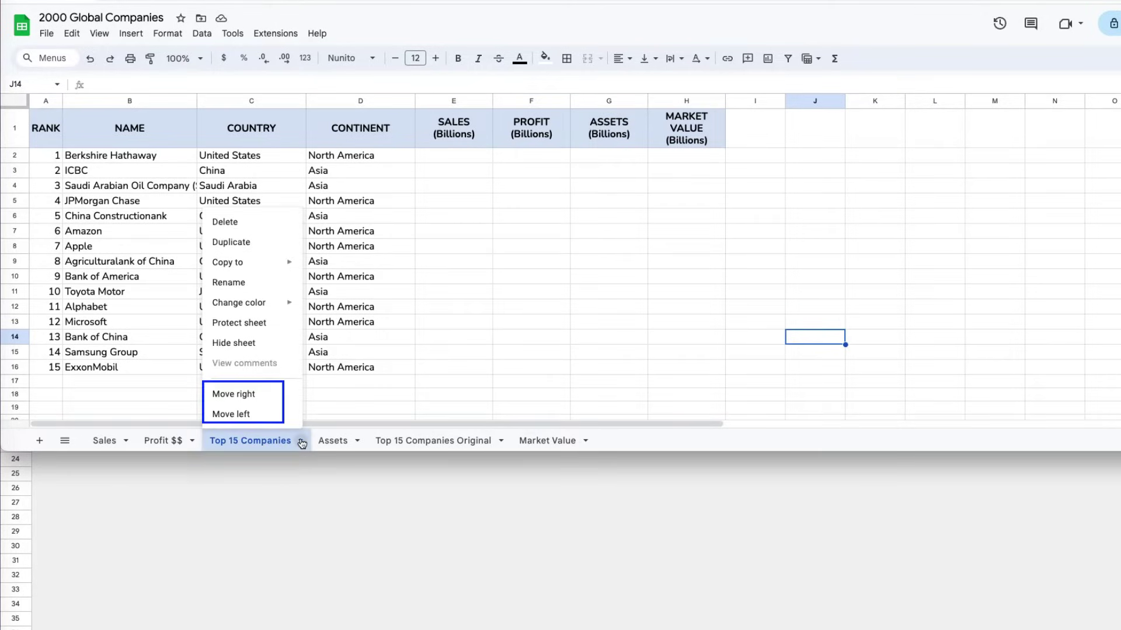
{"action": "left_click", "coordinate": [258, 414]}
{"action": "left_click", "coordinate": [239, 441]}
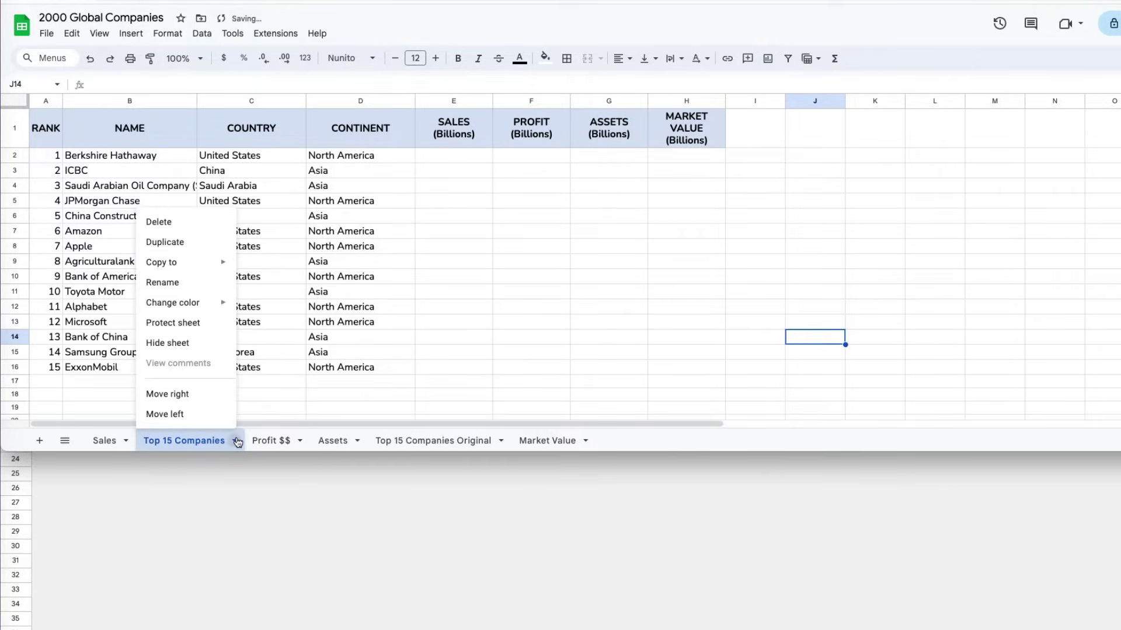
{"action": "left_click", "coordinate": [192, 414]}
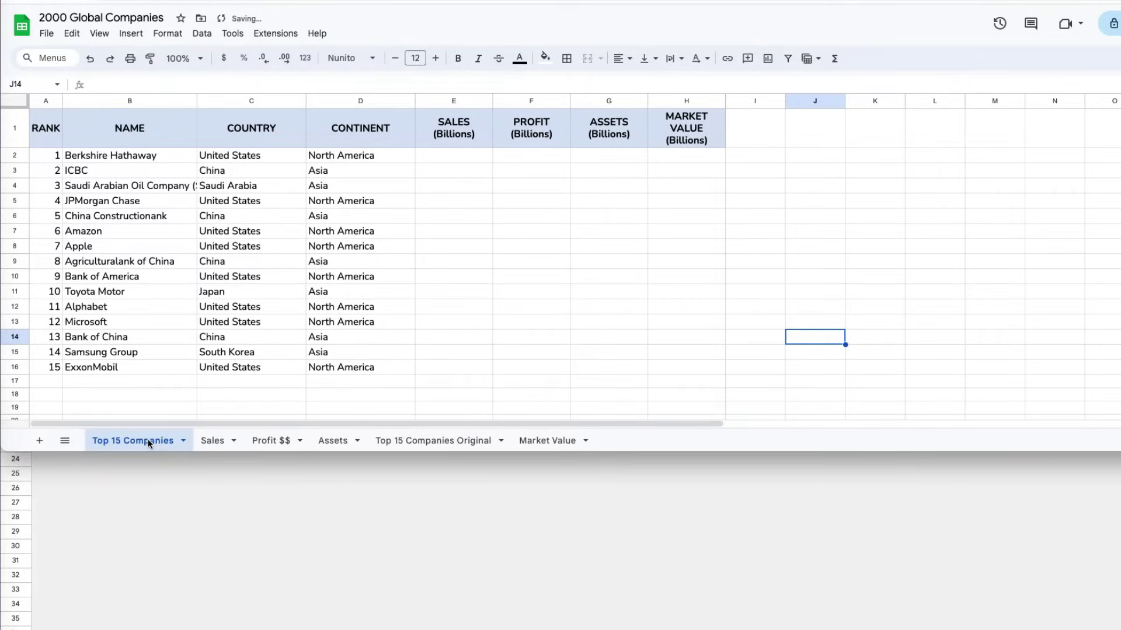
Drag Market Value to sit just before Top 15 Companies Original.
{"action": "left_click", "coordinate": [539, 442]}
{"action": "left_click_drag", "start_coordinate": [548, 441], "coordinate": [408, 435]}
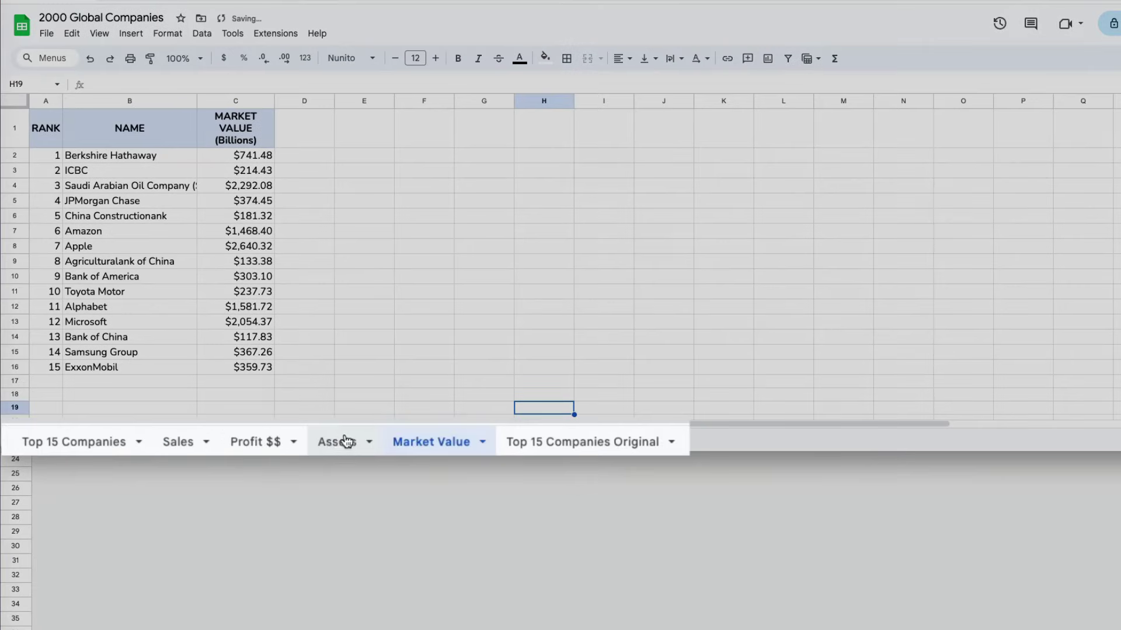
{"action": "left_click_drag", "start_coordinate": [114, 437], "coordinate": [64, 445]}
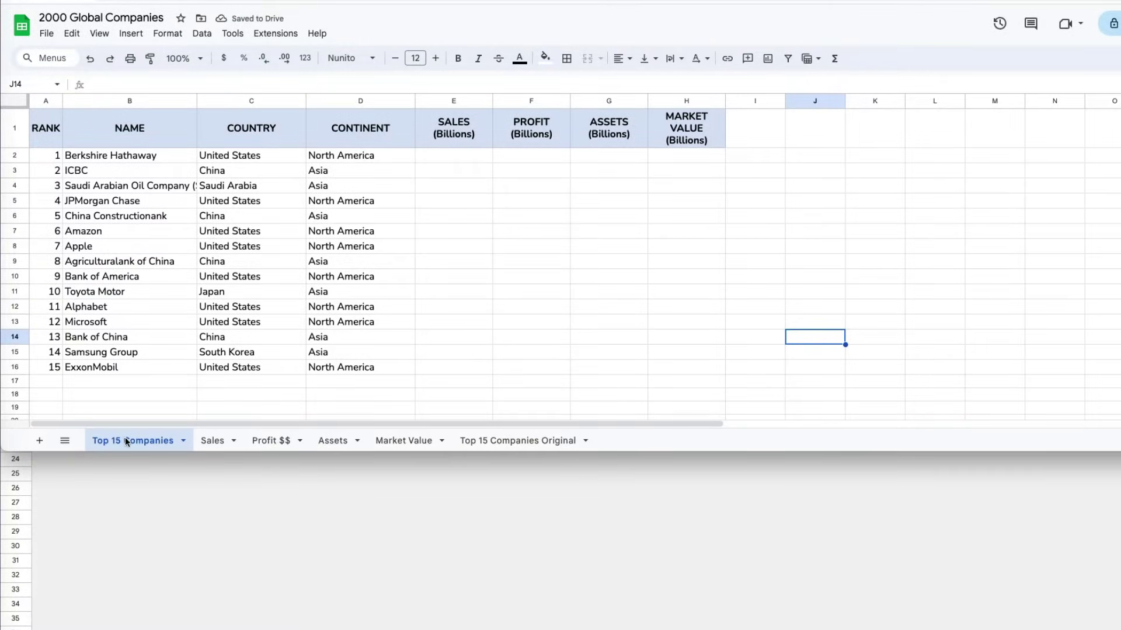
Colour the Top 15 Companies tab blue and the Top 15 Companies Original tab green.
{"action": "left_click", "coordinate": [185, 442]}
{"action": "mouse_move", "coordinate": [159, 306]}
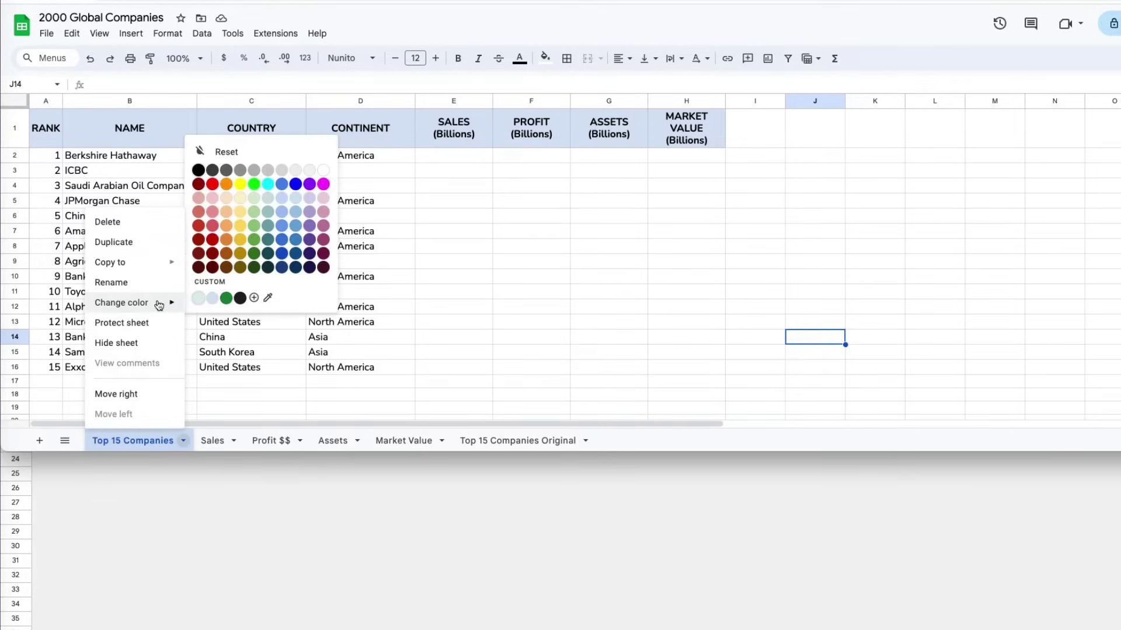
{"action": "left_click", "coordinate": [296, 184]}
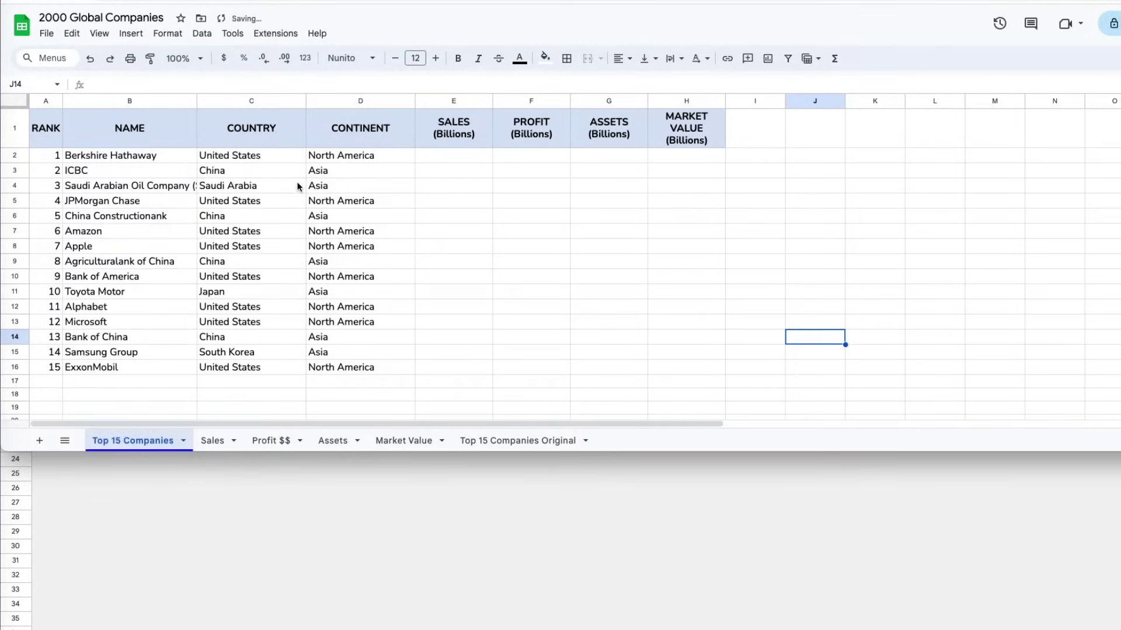
{"action": "left_click", "coordinate": [585, 442]}
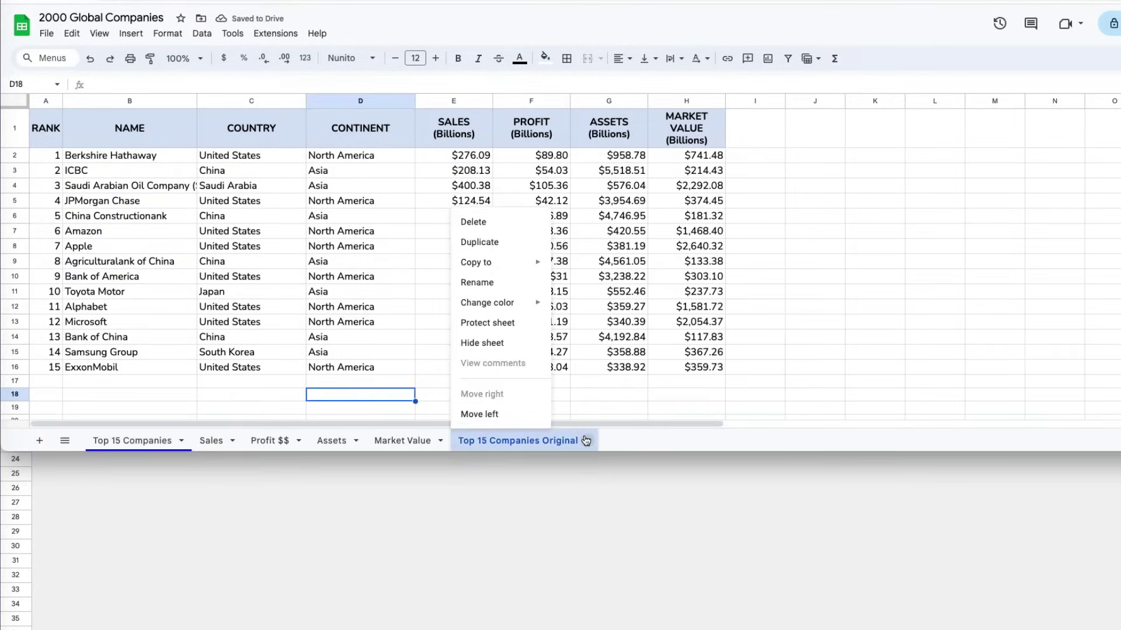
{"action": "mouse_move", "coordinate": [530, 302]}
{"action": "left_click", "coordinate": [619, 184]}
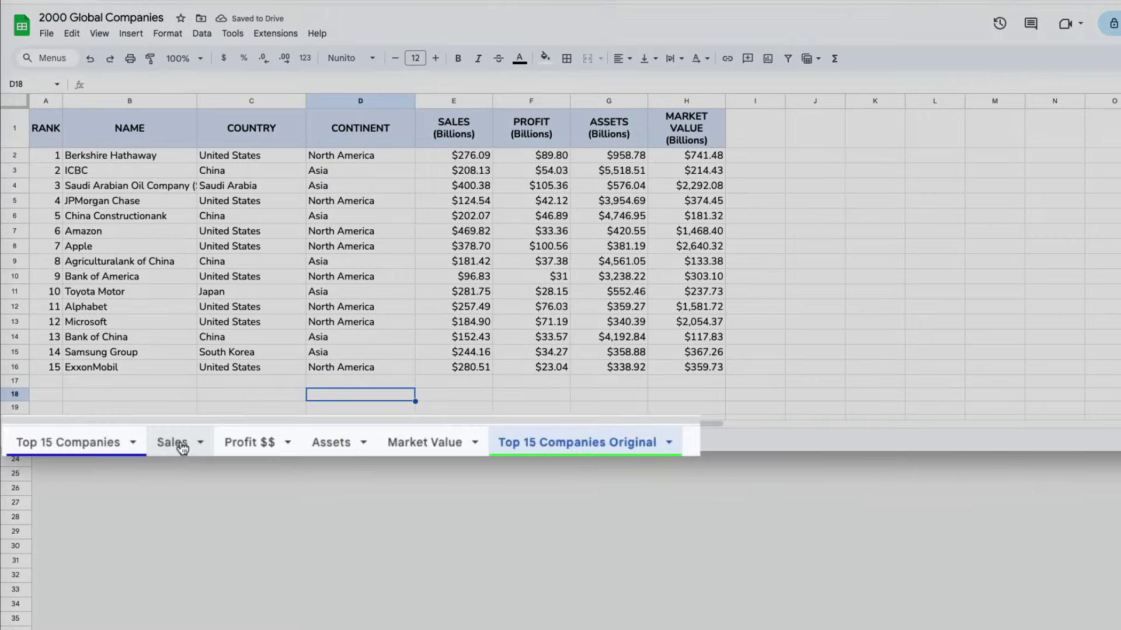
Select the Sales through Market Value tabs together and colour them magenta.
{"action": "left_click", "coordinate": [223, 440]}
{"action": "key", "text": "shift"}
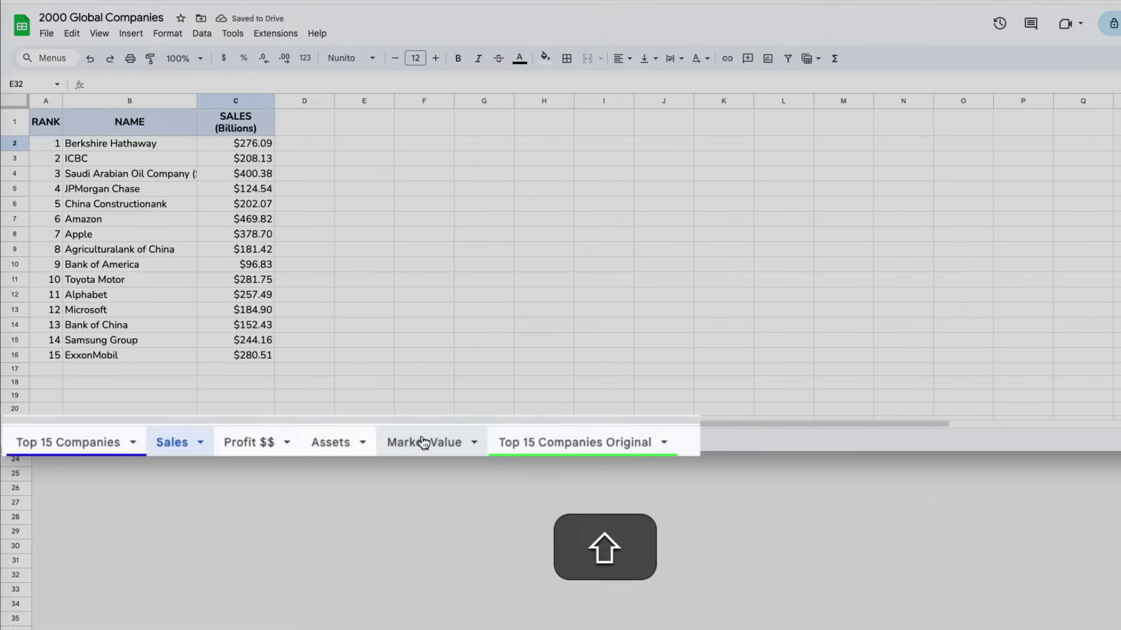
{"action": "left_click", "coordinate": [423, 444]}
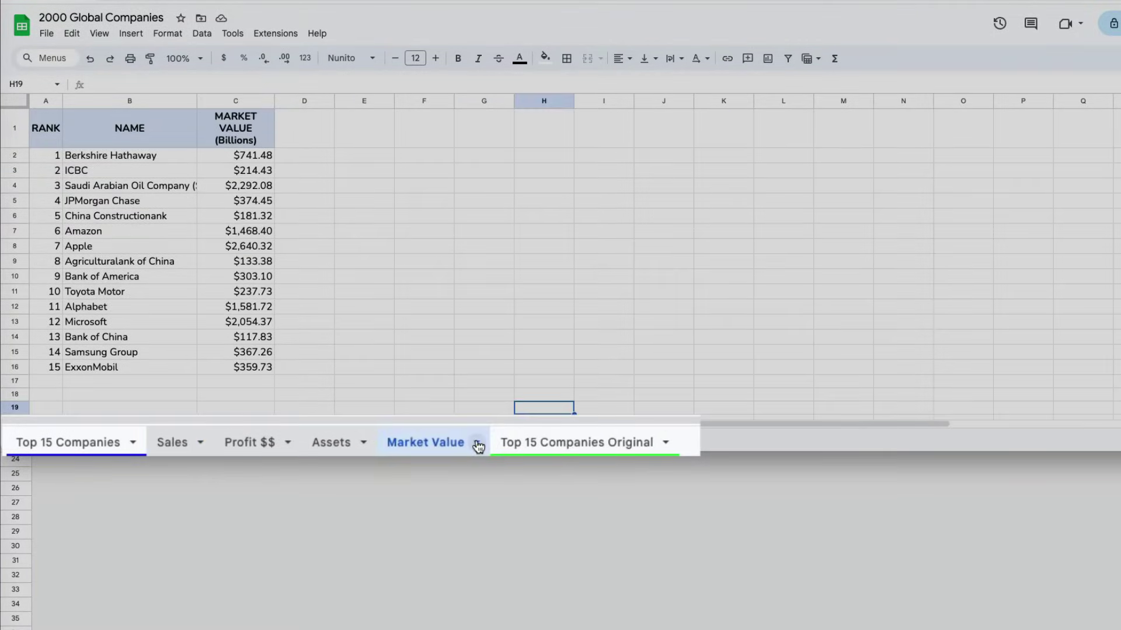
{"action": "left_click", "coordinate": [442, 441]}
{"action": "mouse_move", "coordinate": [440, 302]}
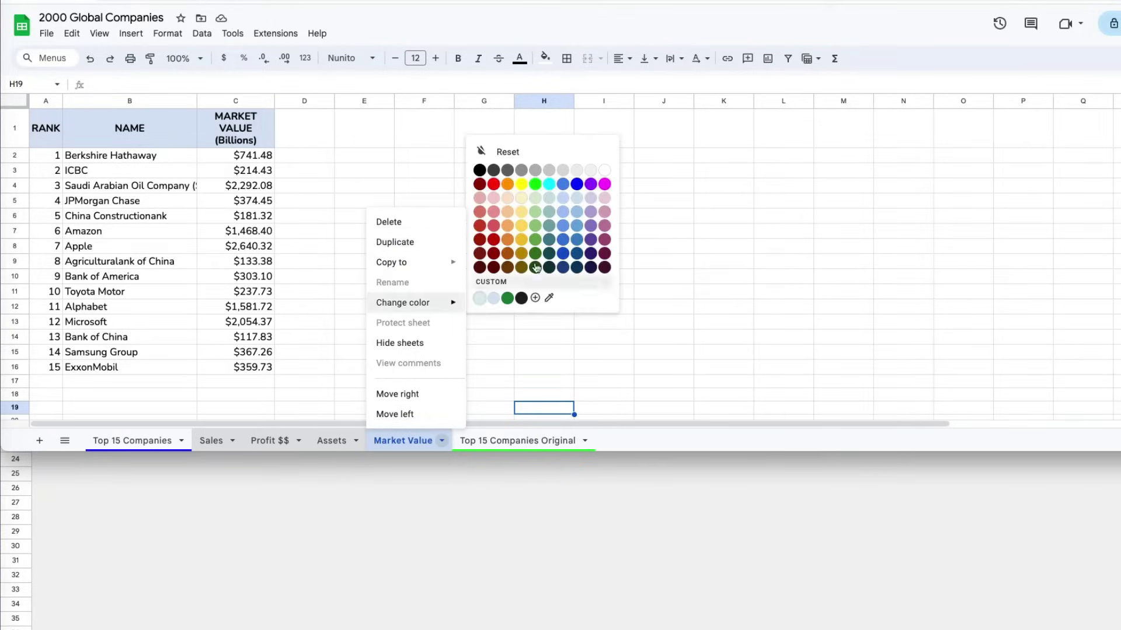
{"action": "left_click", "coordinate": [604, 184]}
{"action": "left_click", "coordinate": [569, 439]}
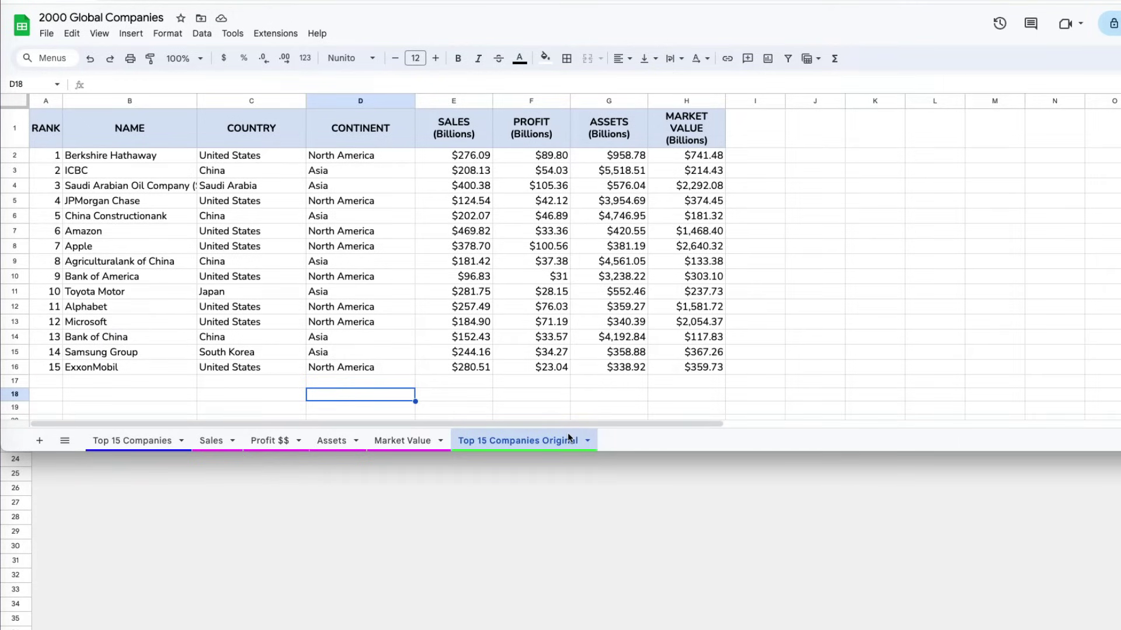
Hide Top 15 Companies Original, then restore it through View > Hidden sheets.
{"action": "left_click", "coordinate": [587, 441]}
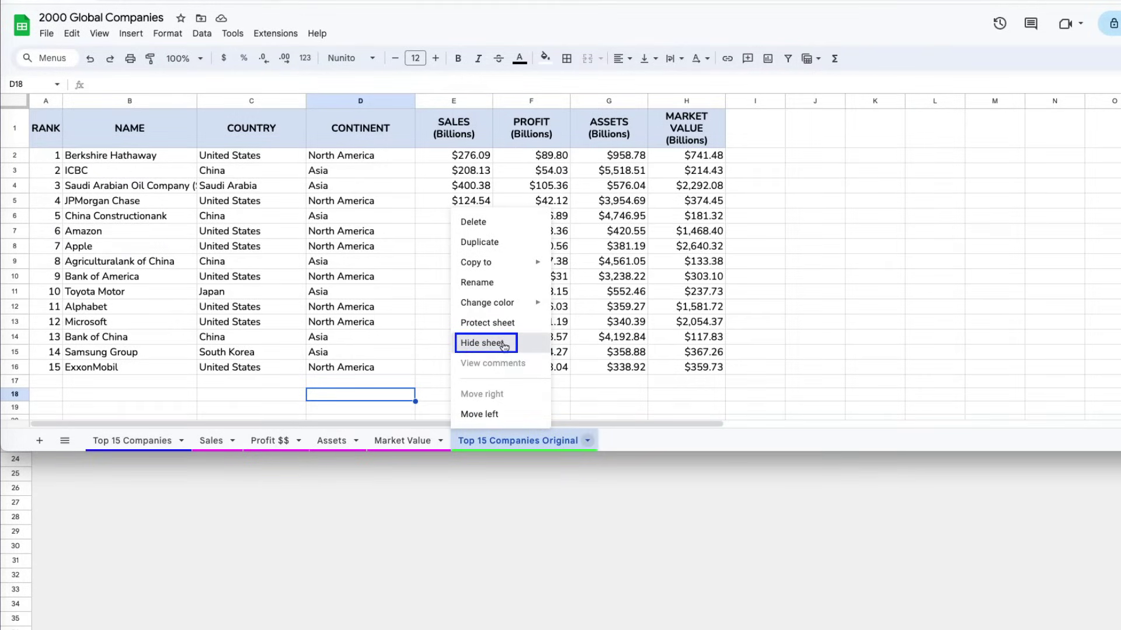
{"action": "left_click", "coordinate": [482, 344]}
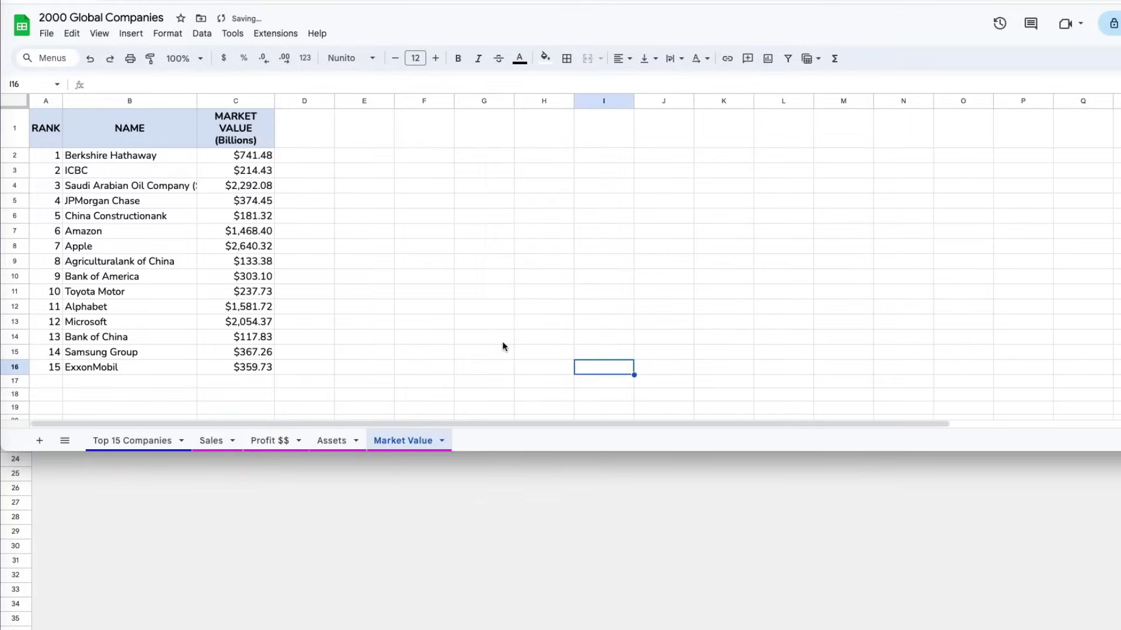
{"action": "left_click", "coordinate": [99, 34]}
{"action": "mouse_move", "coordinate": [80, 138]}
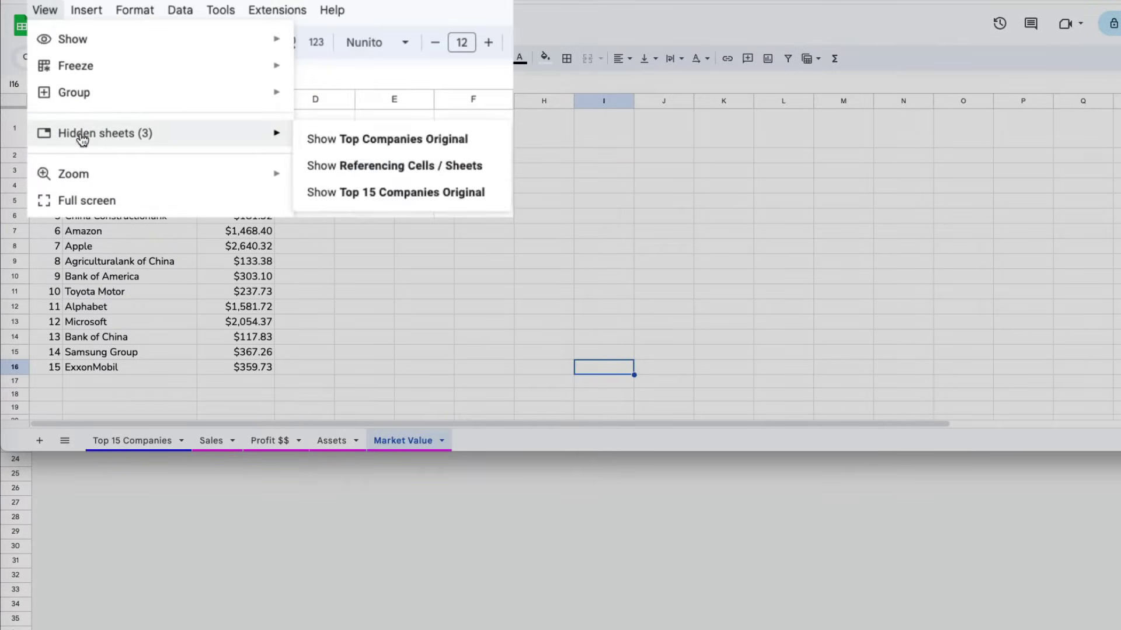
{"action": "left_click", "coordinate": [402, 193]}
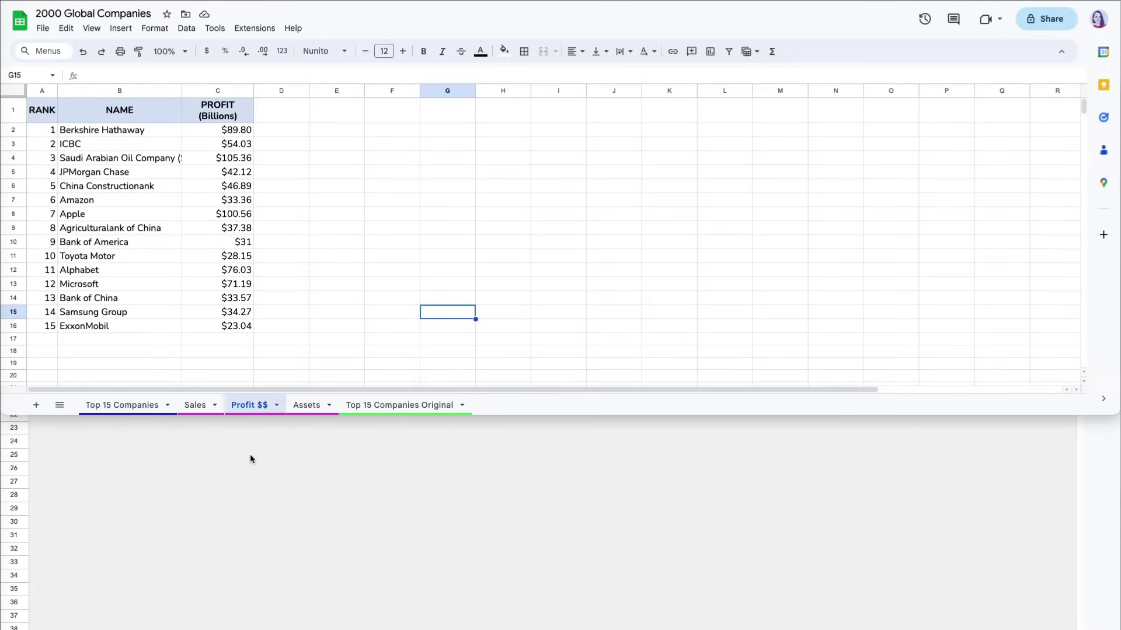
Go to Sales via the All Sheets list, then unhide Referencing Cells / Sheets from that list.
{"action": "left_click", "coordinate": [60, 406]}
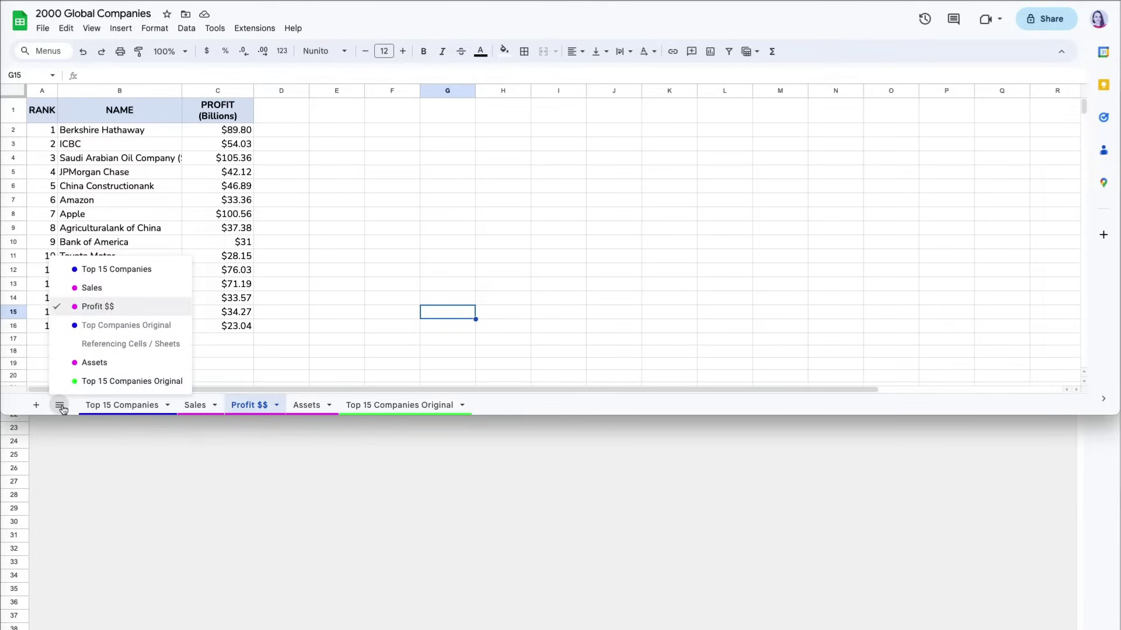
{"action": "left_click", "coordinate": [100, 290]}
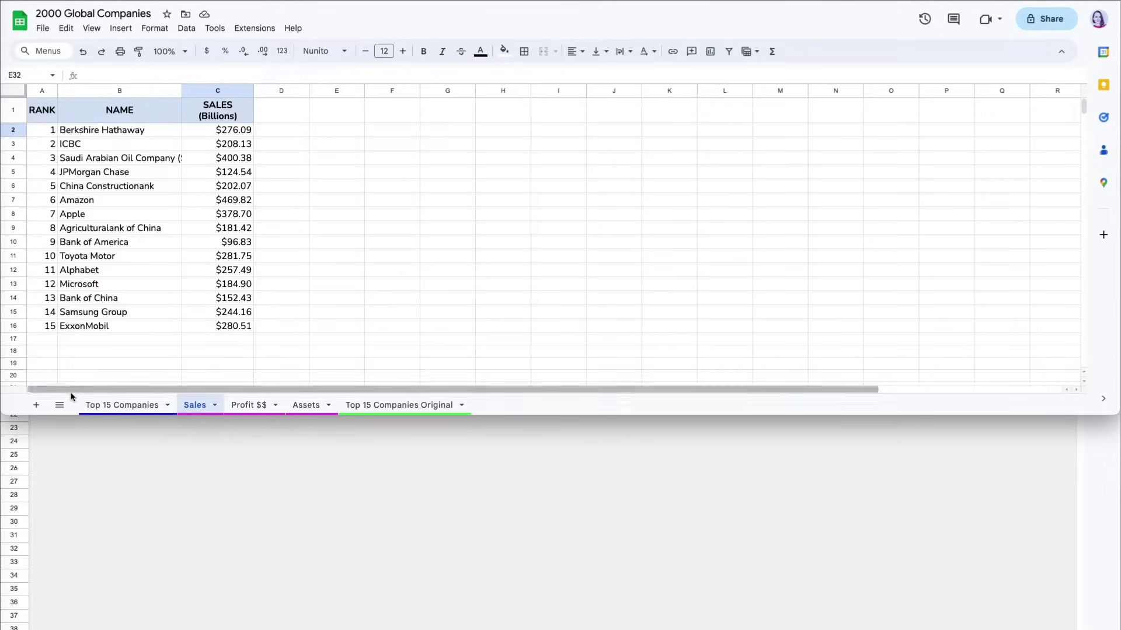
{"action": "left_click", "coordinate": [61, 405]}
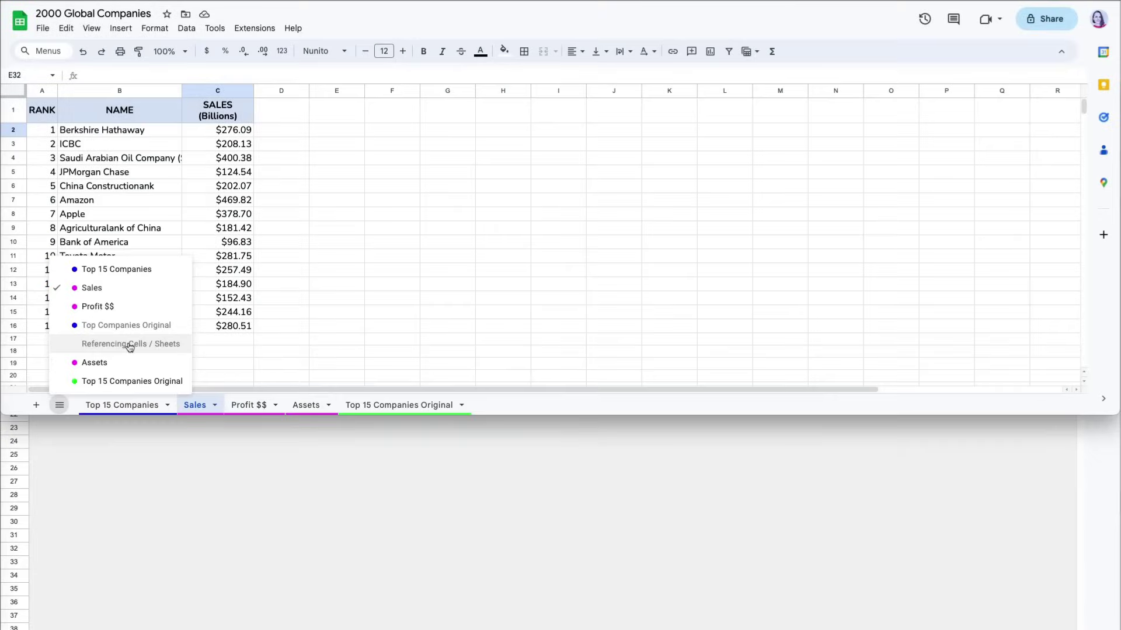
{"action": "left_click", "coordinate": [129, 345]}
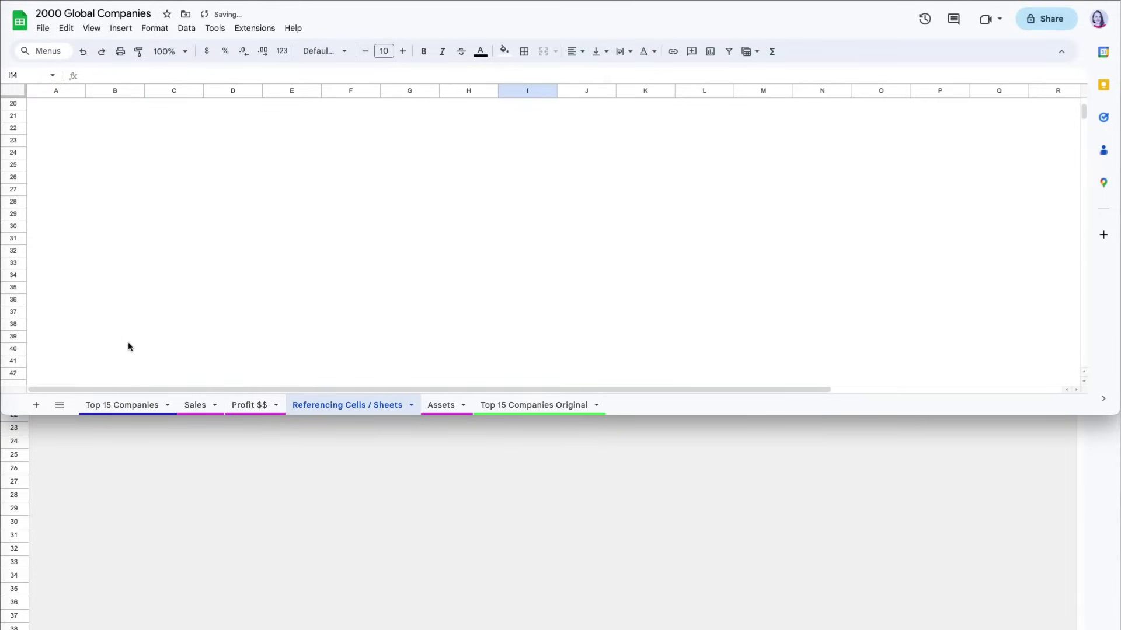
{"action": "left_click", "coordinate": [534, 405]}
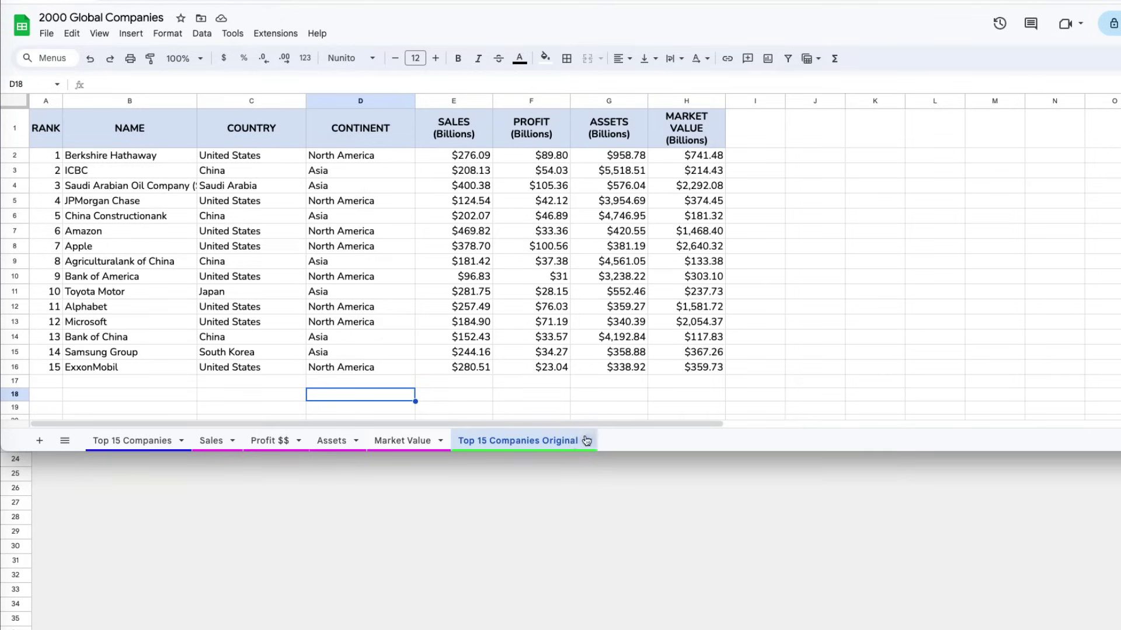
{"action": "left_click", "coordinate": [587, 440]}
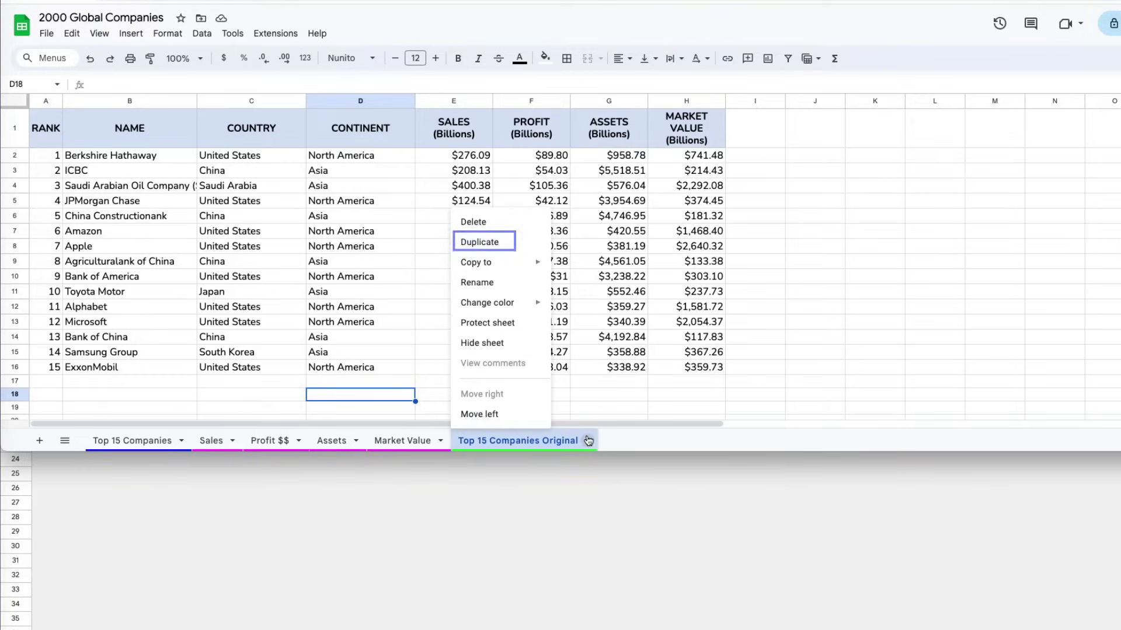
Duplicate Top 15 Companies Original, then remove the copy with Ctrl+Z.
{"action": "left_click", "coordinate": [509, 239]}
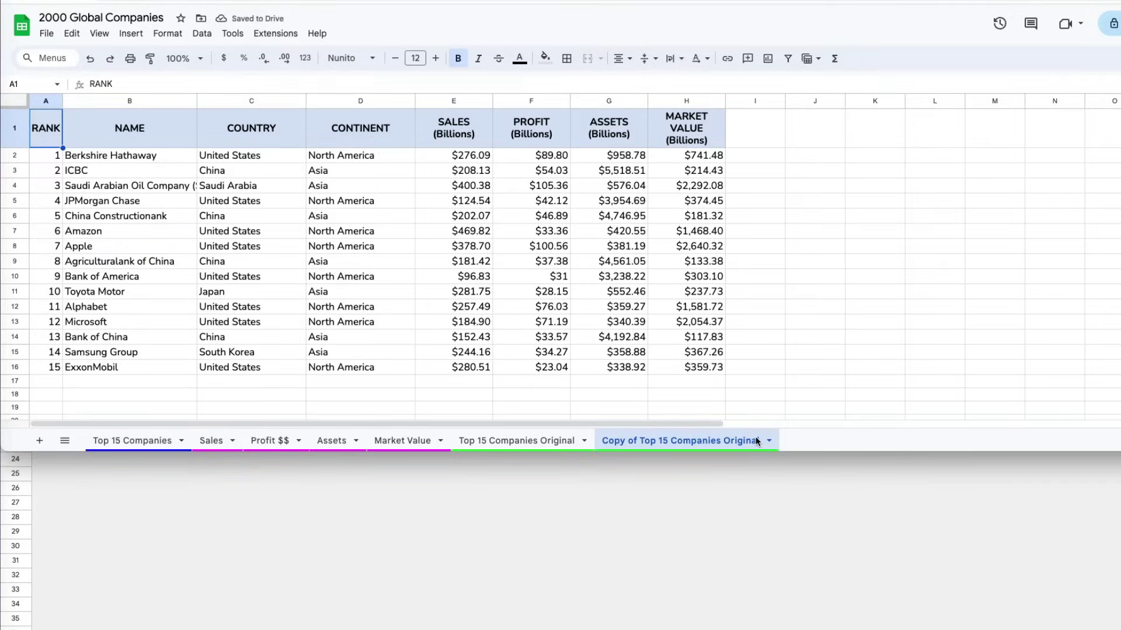
{"action": "key", "text": "ctrl+z"}
{"action": "left_click", "coordinate": [443, 442]}
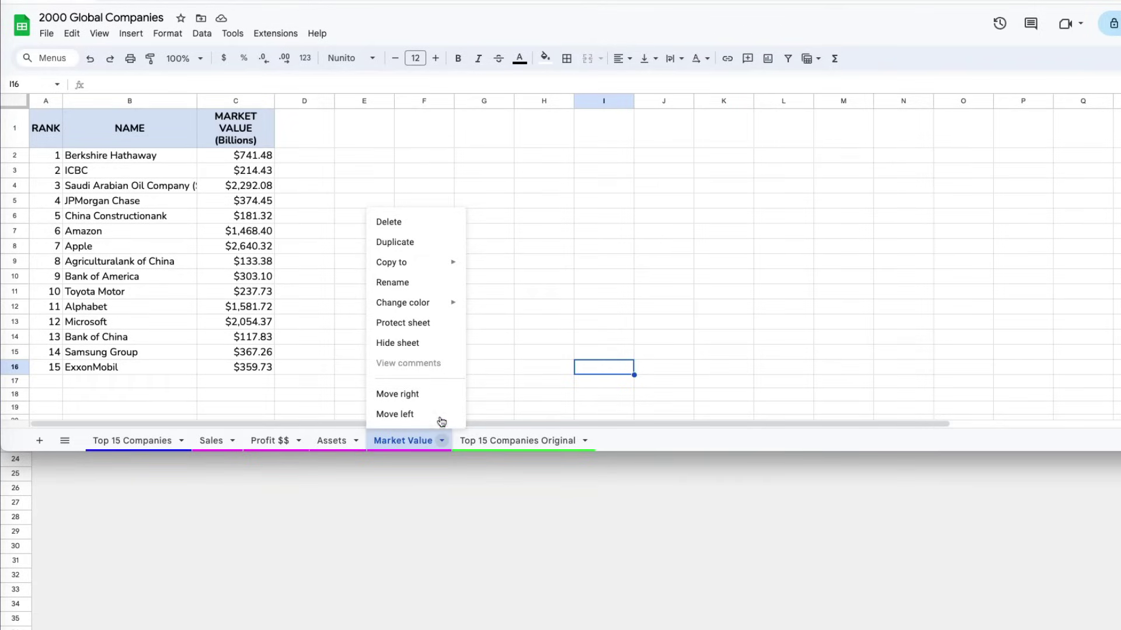
Copy Market Value to a new spreadsheet, open it, and title it 'Market Value Top Cos'.
{"action": "mouse_move", "coordinate": [432, 263]}
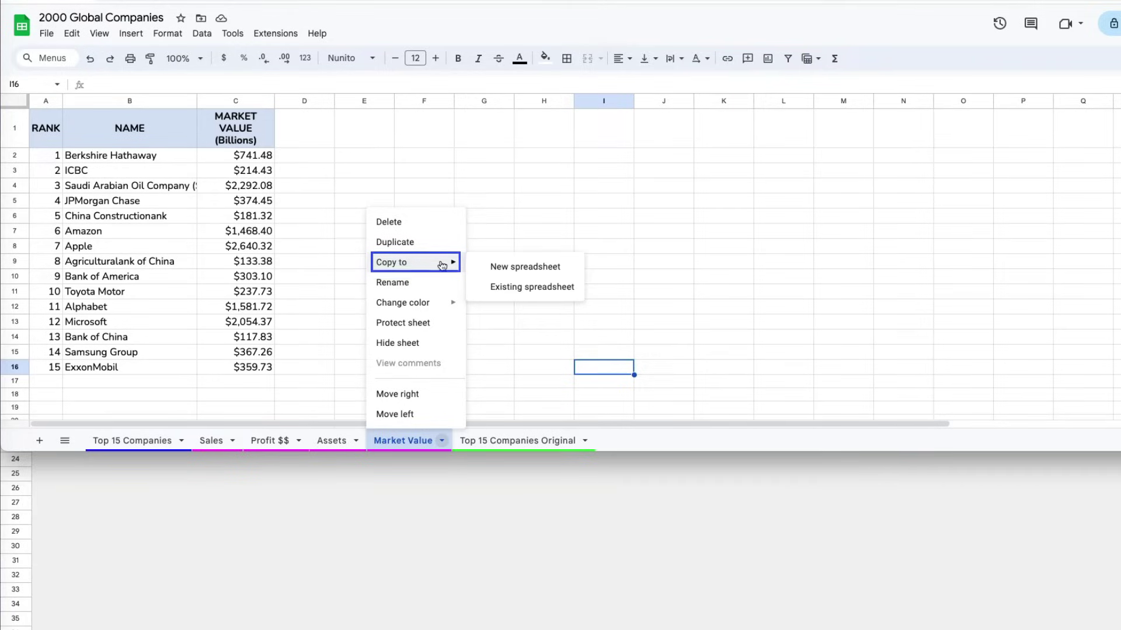
{"action": "left_click", "coordinate": [536, 270]}
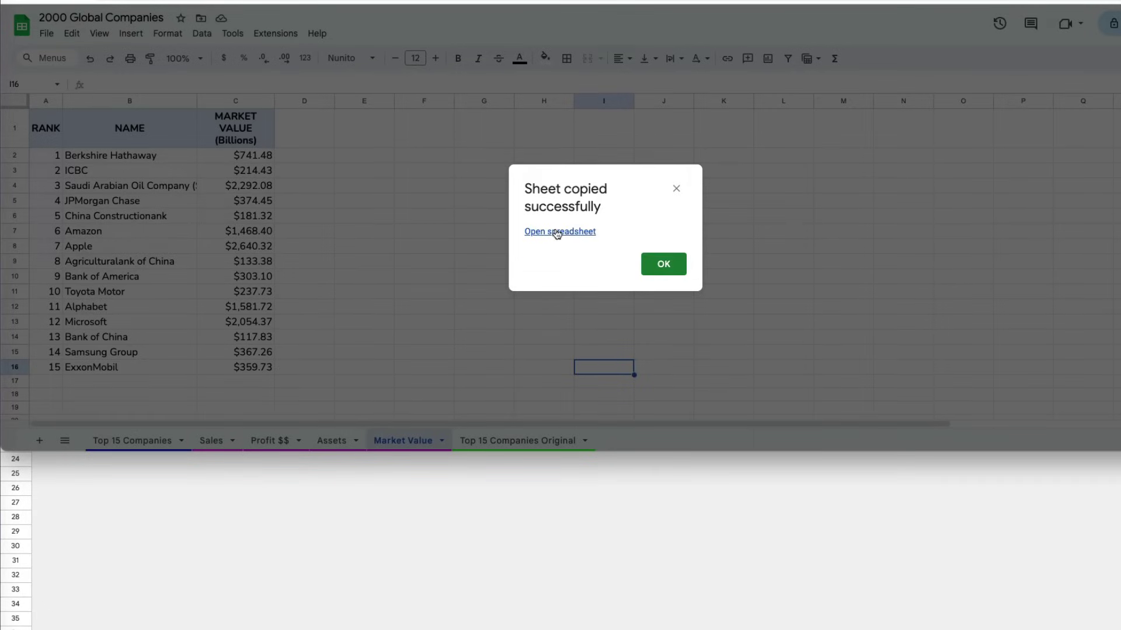
{"action": "left_click", "coordinate": [557, 232]}
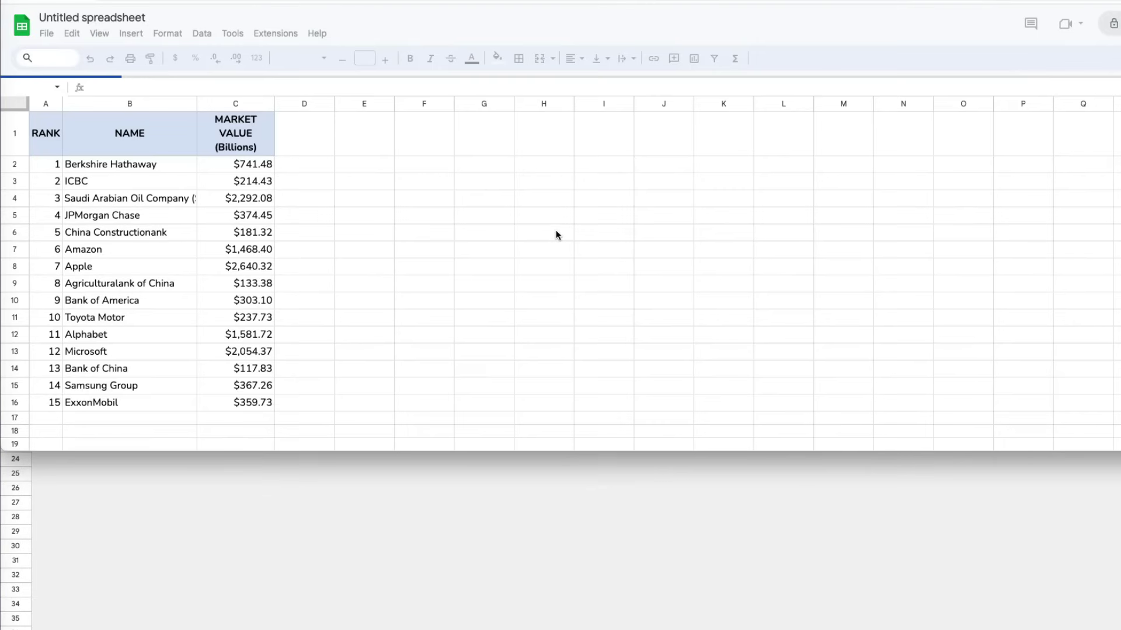
{"action": "left_click", "coordinate": [72, 17]}
{"action": "type", "text": "Market Value"}
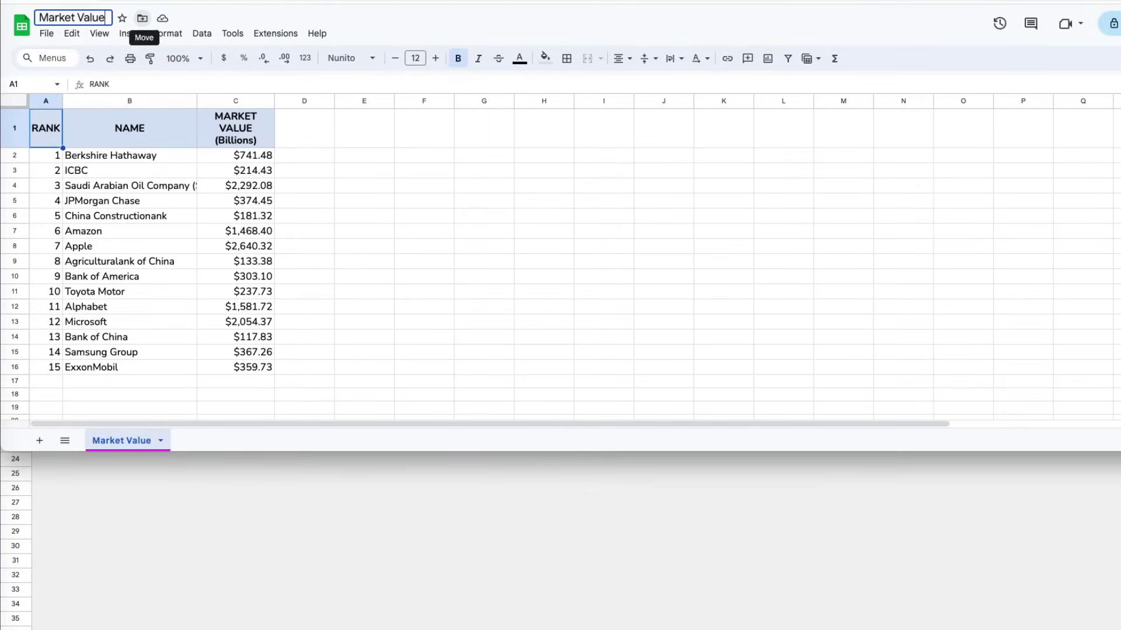
{"action": "type", "text": " Top Cos"}
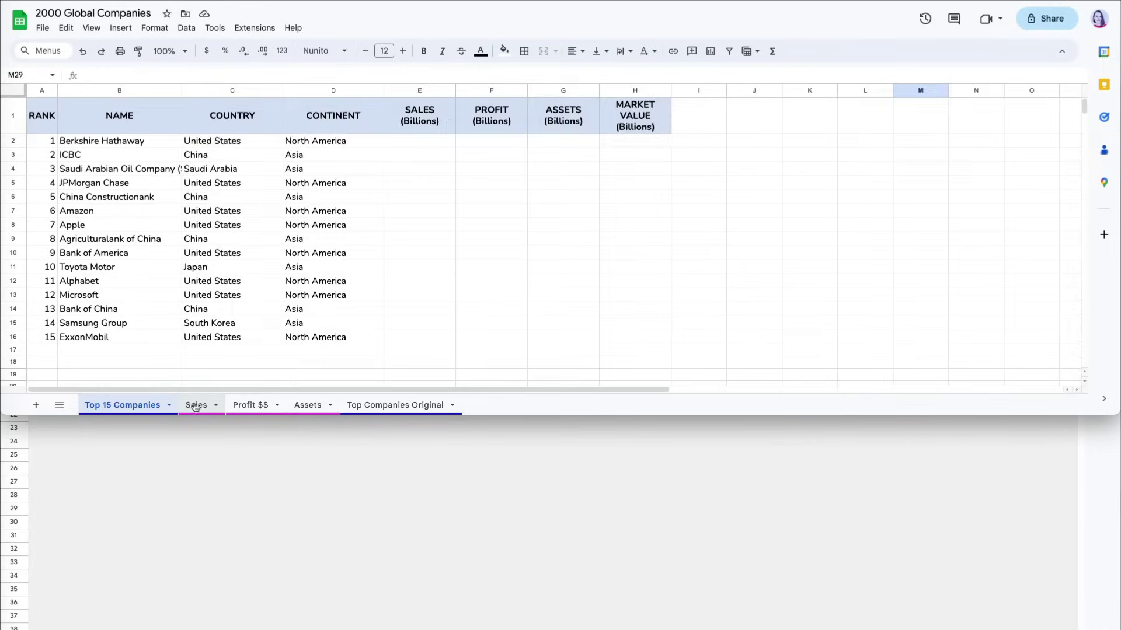
{"action": "left_click", "coordinate": [194, 405]}
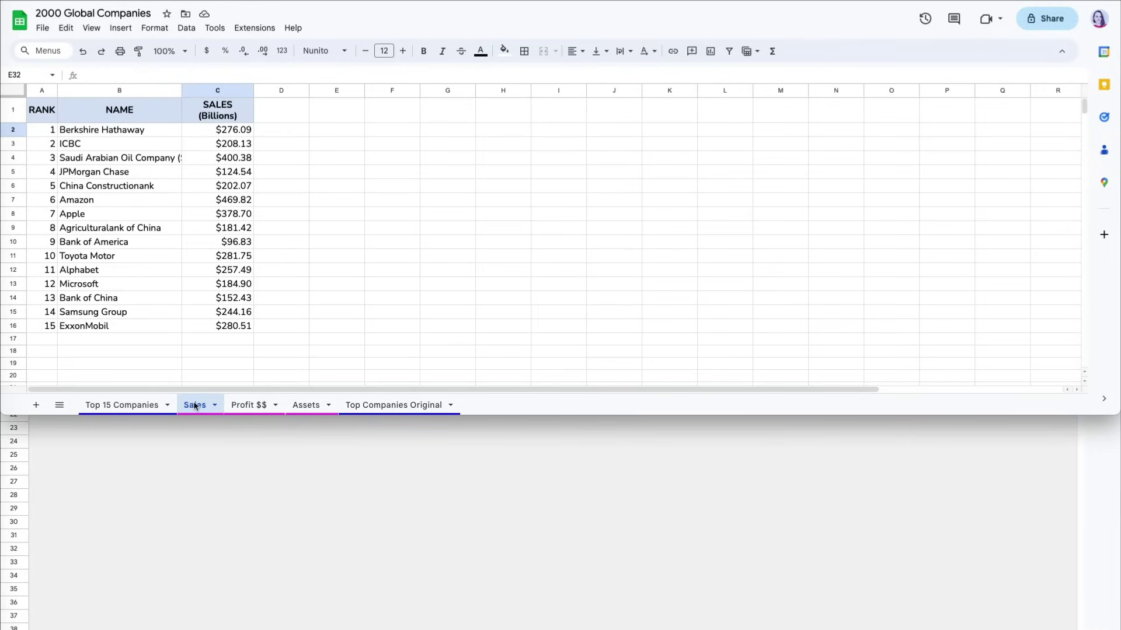
View the Profit $$ sheet, then the Assets sheet.
{"action": "left_click", "coordinate": [244, 405]}
{"action": "left_click", "coordinate": [297, 405]}
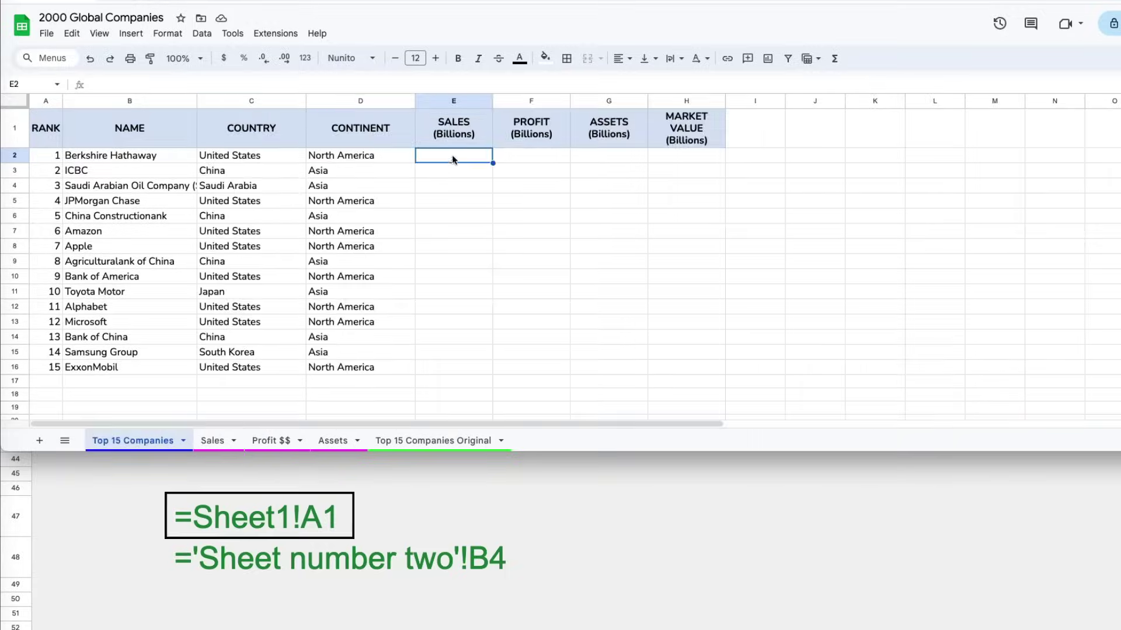
Enter =Sales!C2 in E2 and fill it down to row 16.
{"action": "type", "text": "="}
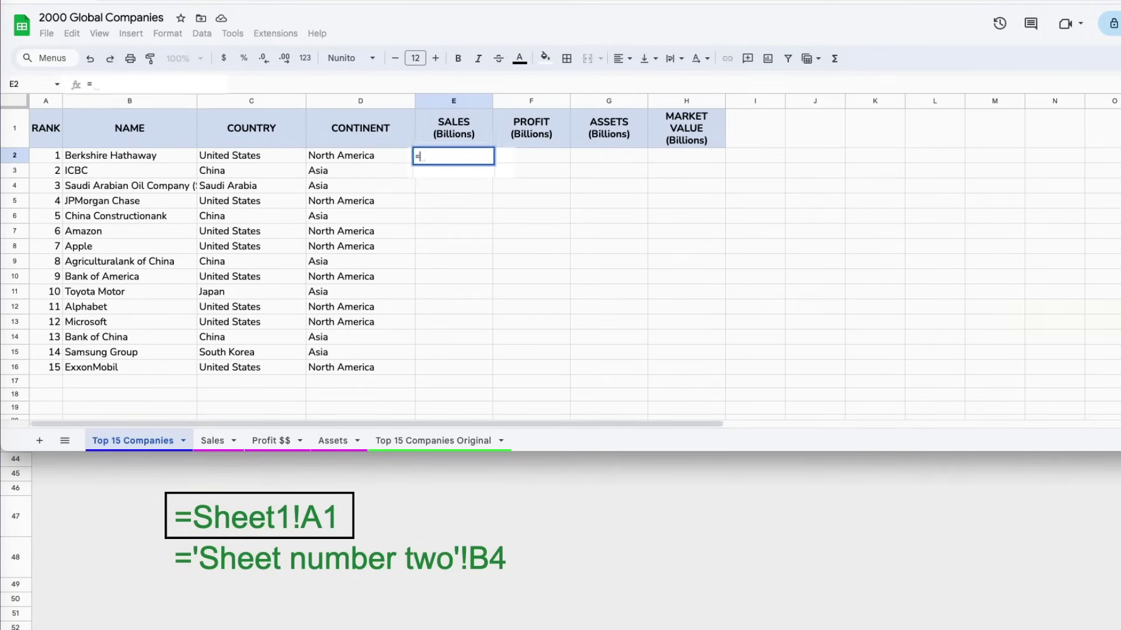
{"action": "type", "text": "Sales!"}
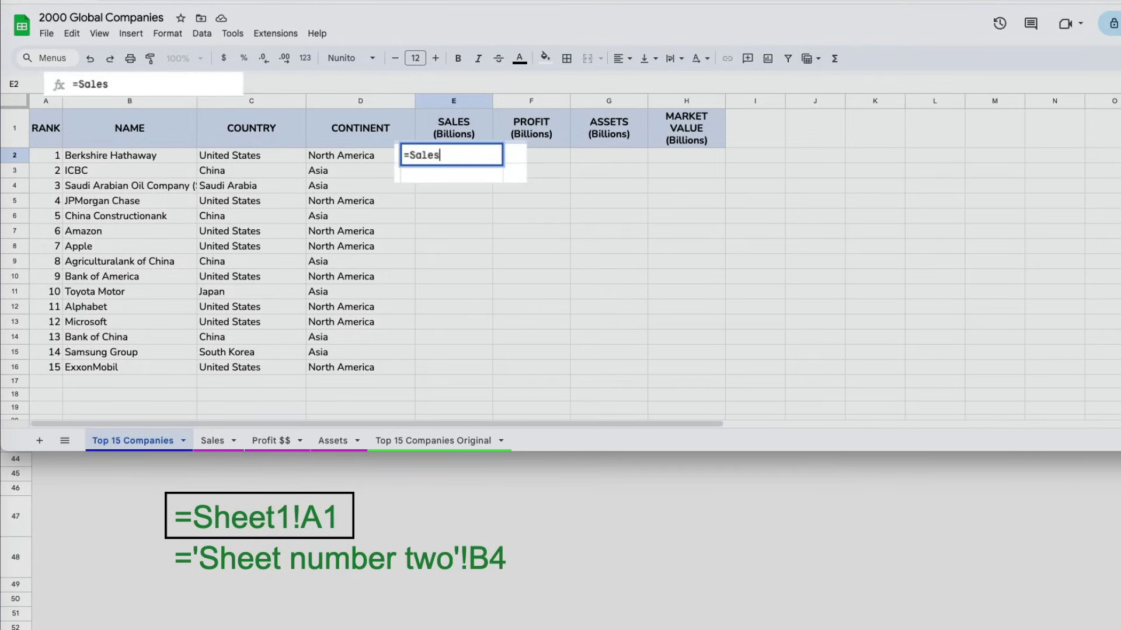
{"action": "type", "text": "C2"}
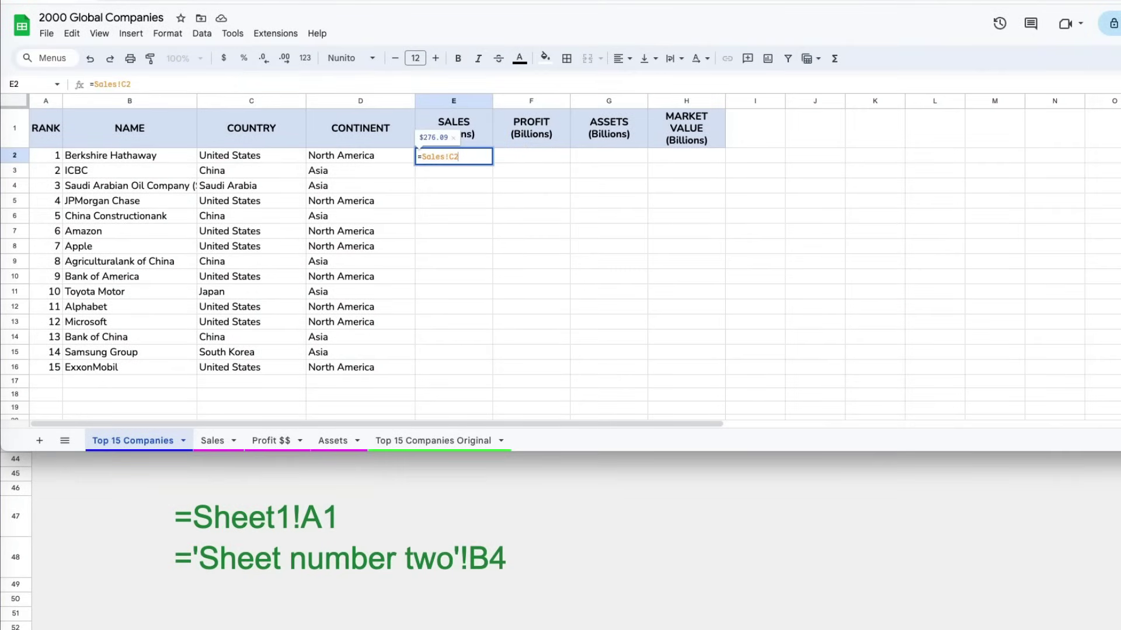
{"action": "key", "text": "Return"}
{"action": "double_click", "coordinate": [492, 162]}
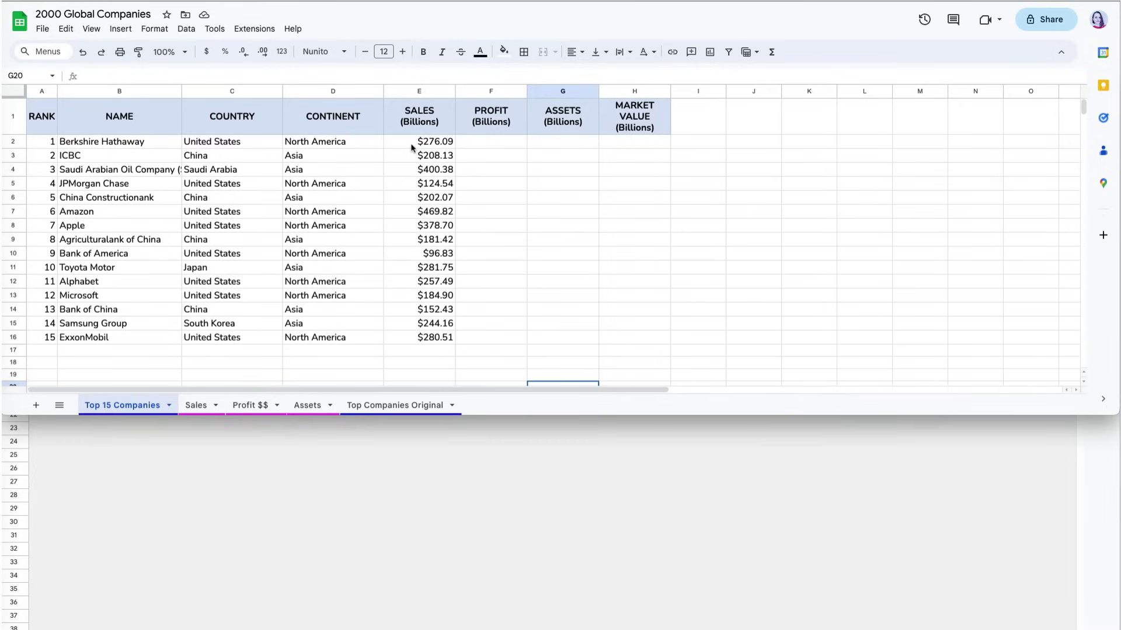
{"action": "left_click", "coordinate": [433, 145]}
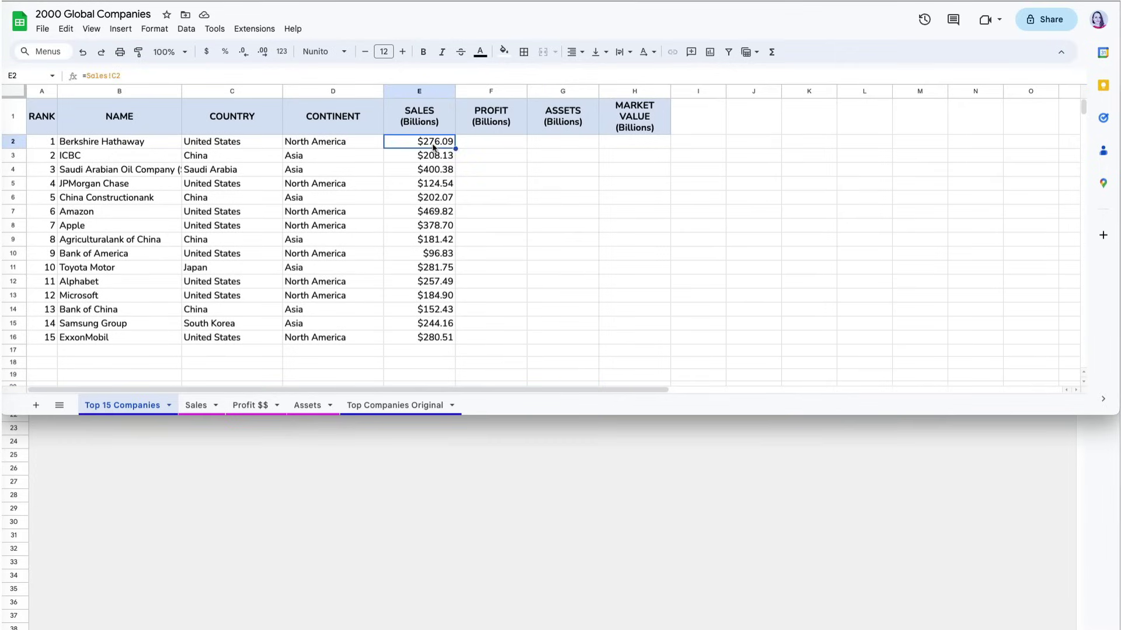
Check E2 against Sales C2, then begin ='profit $$'!c2 in F2.
{"action": "left_click", "coordinate": [197, 405]}
{"action": "left_click", "coordinate": [236, 133]}
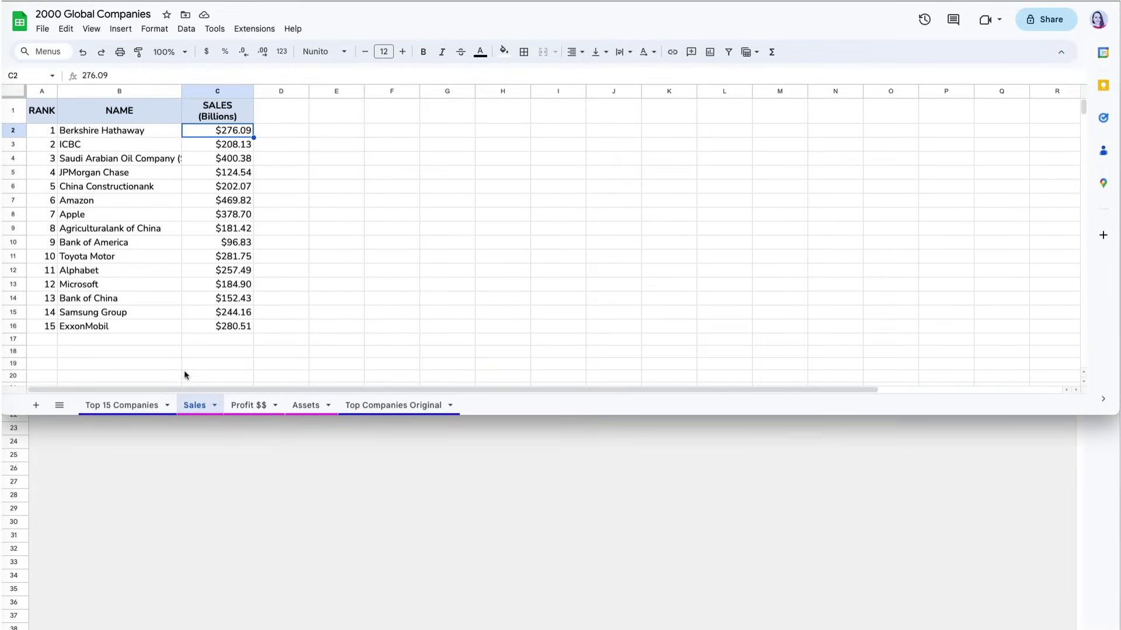
{"action": "left_click", "coordinate": [164, 405]}
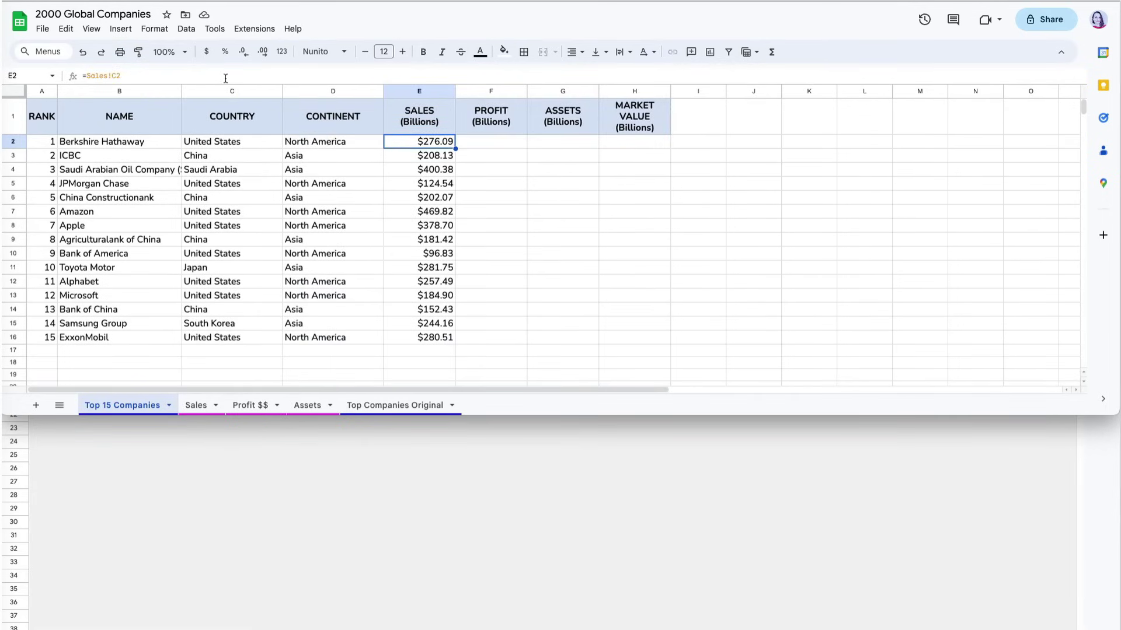
{"action": "key", "text": "F2"}
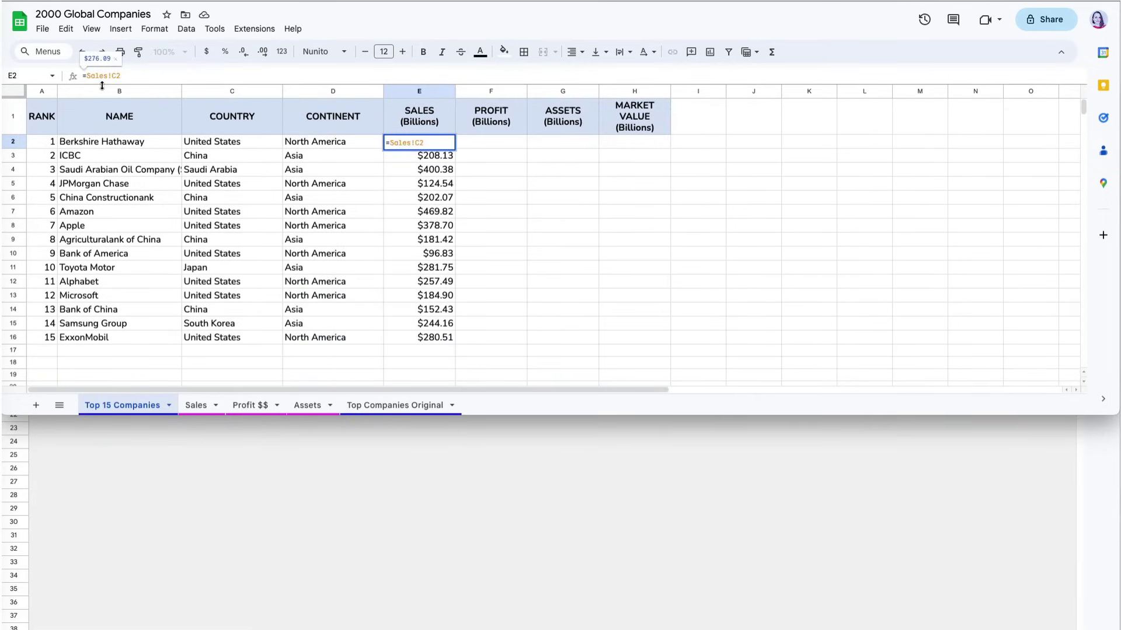
{"action": "key", "text": "Tab"}
{"action": "type", "text": "='"}
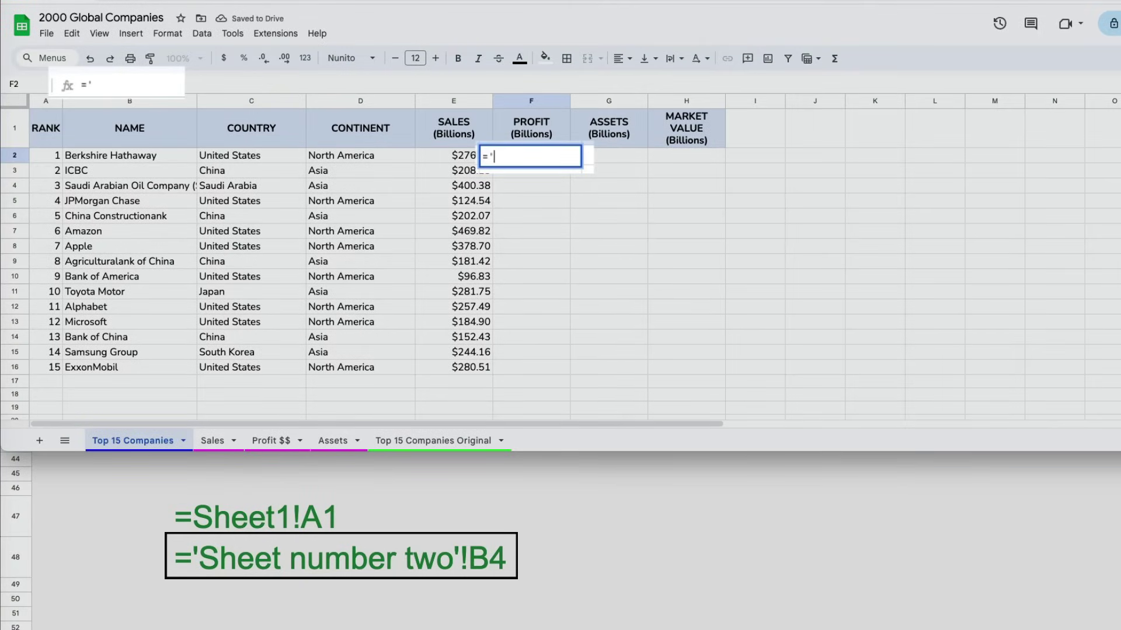
{"action": "type", "text": "profit $$'"}
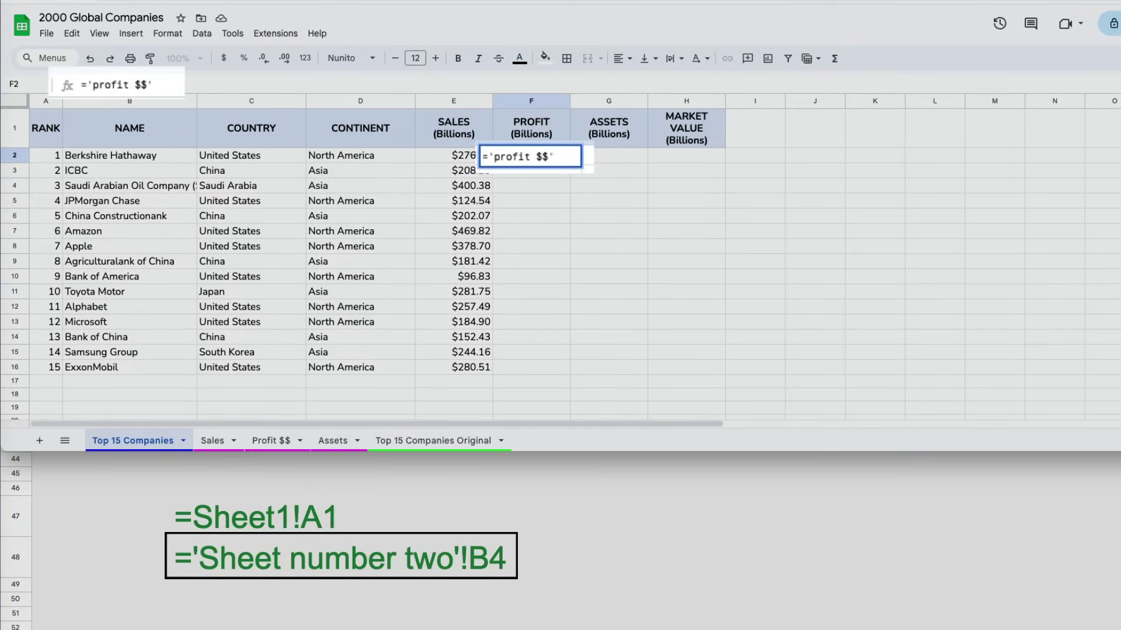
{"action": "type", "text": "!c2"}
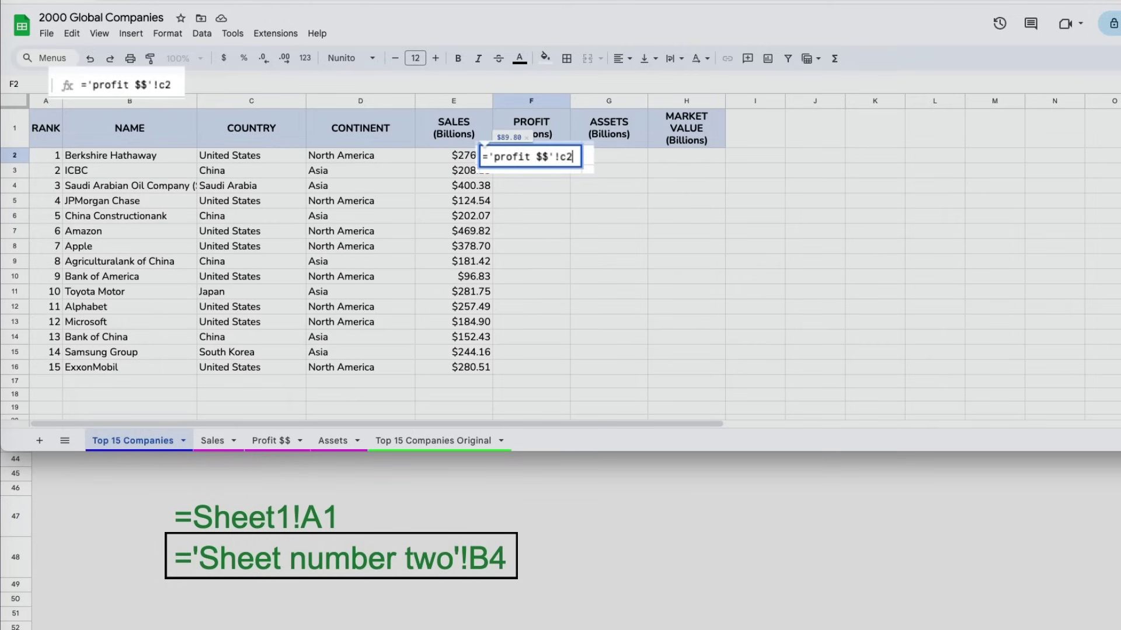
Confirm ='Profit $$'!C2 in F2 and fill it down through row 16.
{"action": "key", "text": "Return"}
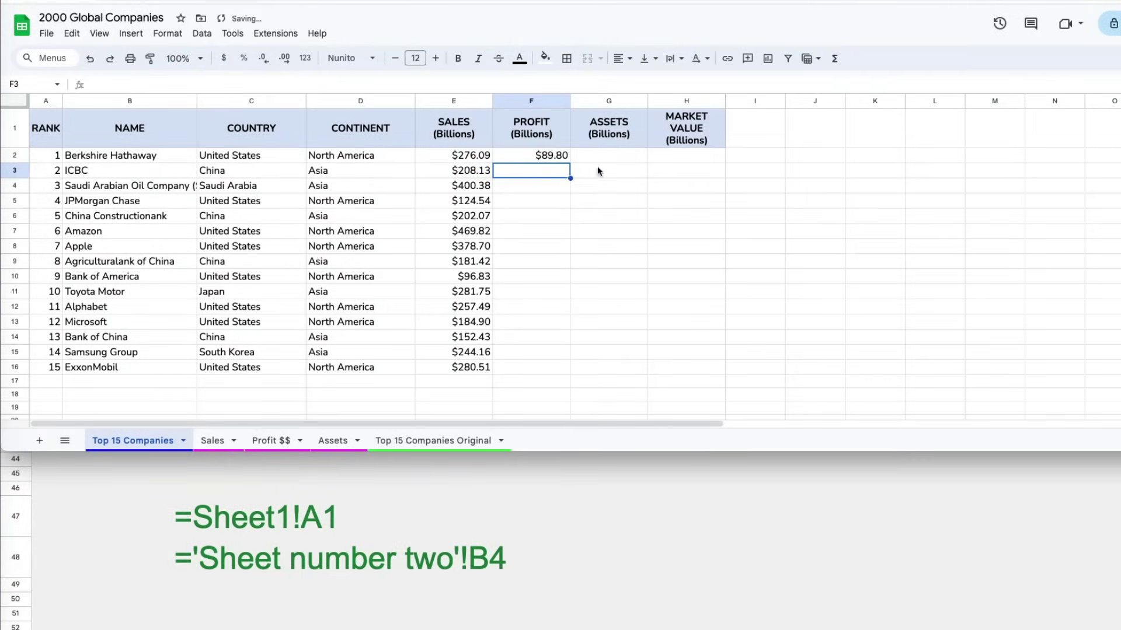
{"action": "left_click", "coordinate": [548, 156]}
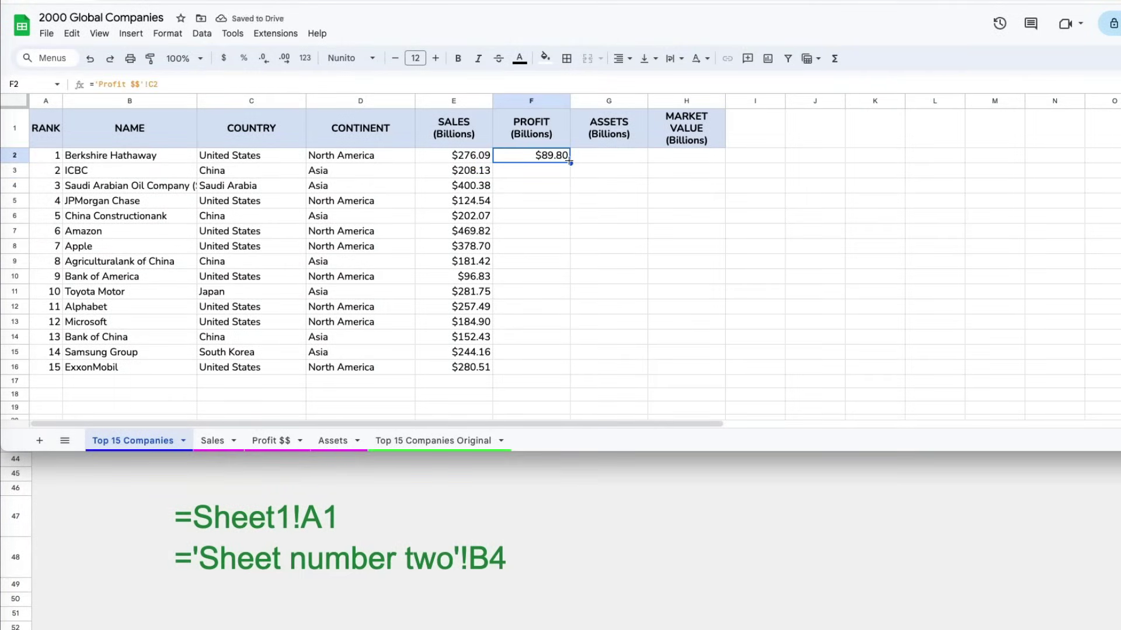
{"action": "double_click", "coordinate": [570, 163]}
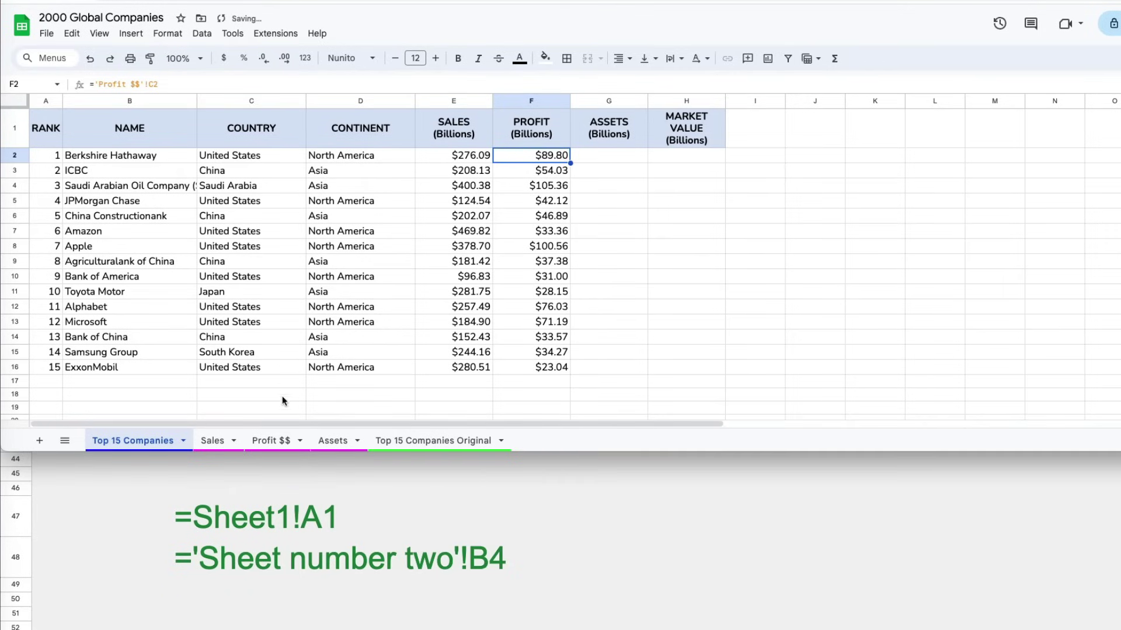
Check the values on the Profit $$ sheet, then return to Top 15 Companies and select G2.
{"action": "left_click", "coordinate": [284, 442]}
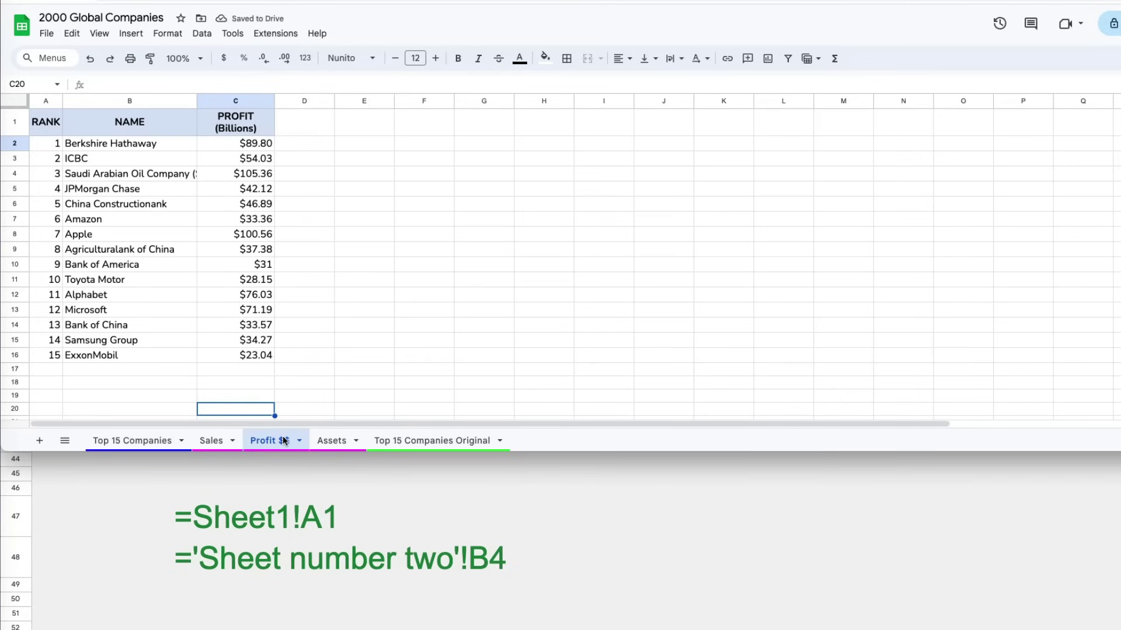
{"action": "left_click", "coordinate": [163, 440]}
{"action": "left_click", "coordinate": [593, 158]}
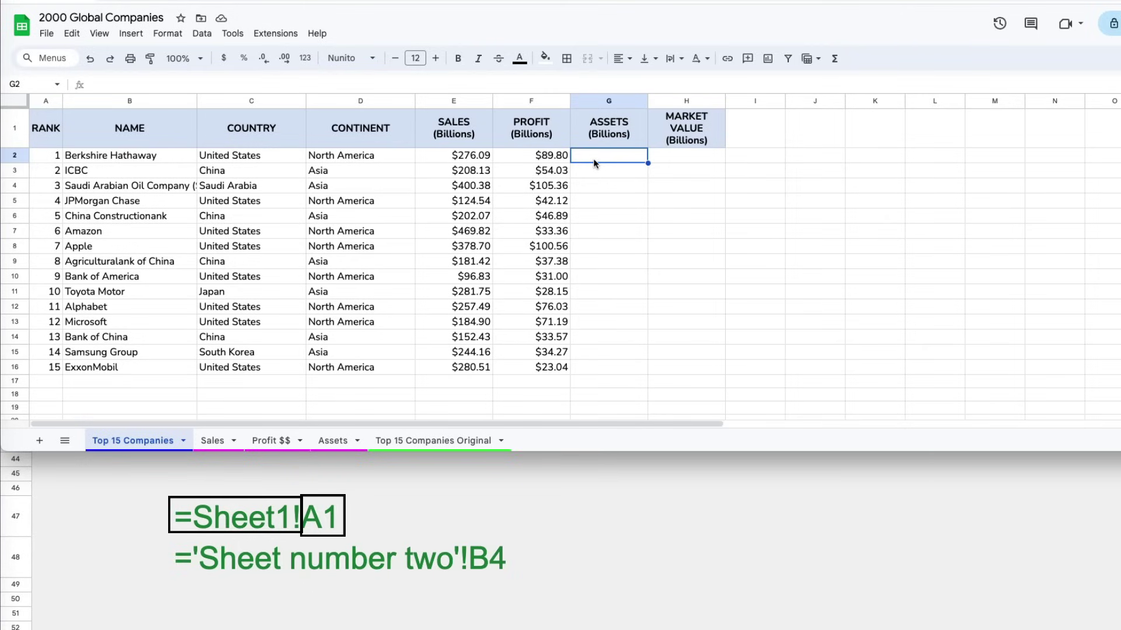
Reference the Assets sheet's C2 in G2 and fill it down to row 16, starting at $958.78.
{"action": "type", "text": "="}
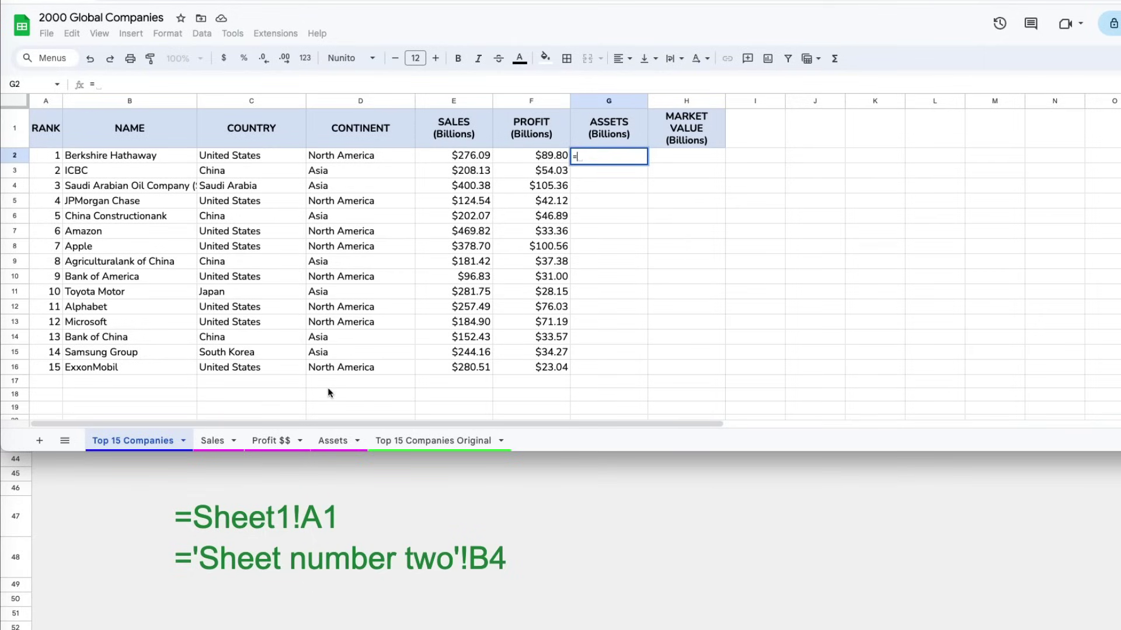
{"action": "left_click", "coordinate": [334, 440]}
{"action": "left_click", "coordinate": [248, 144]}
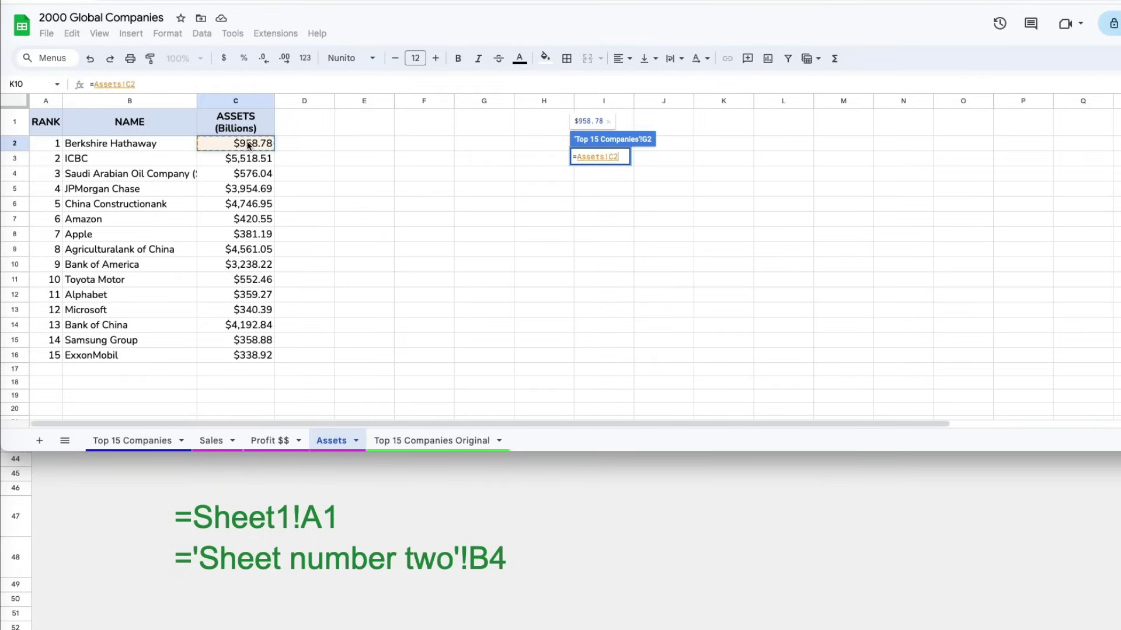
{"action": "key", "text": "Return"}
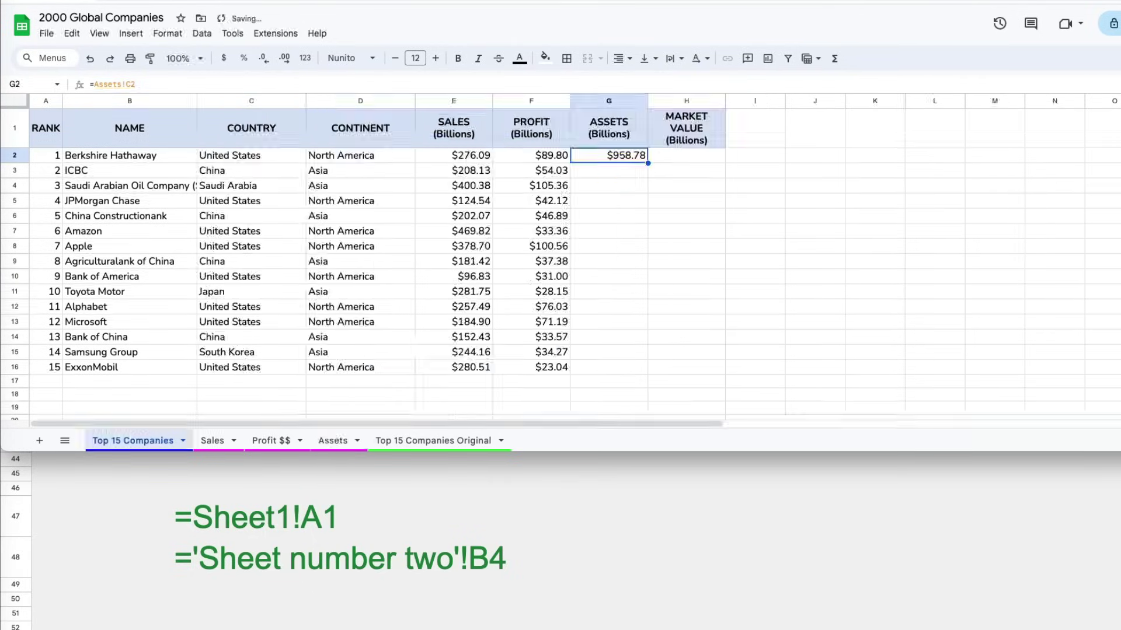
{"action": "double_click", "coordinate": [648, 162]}
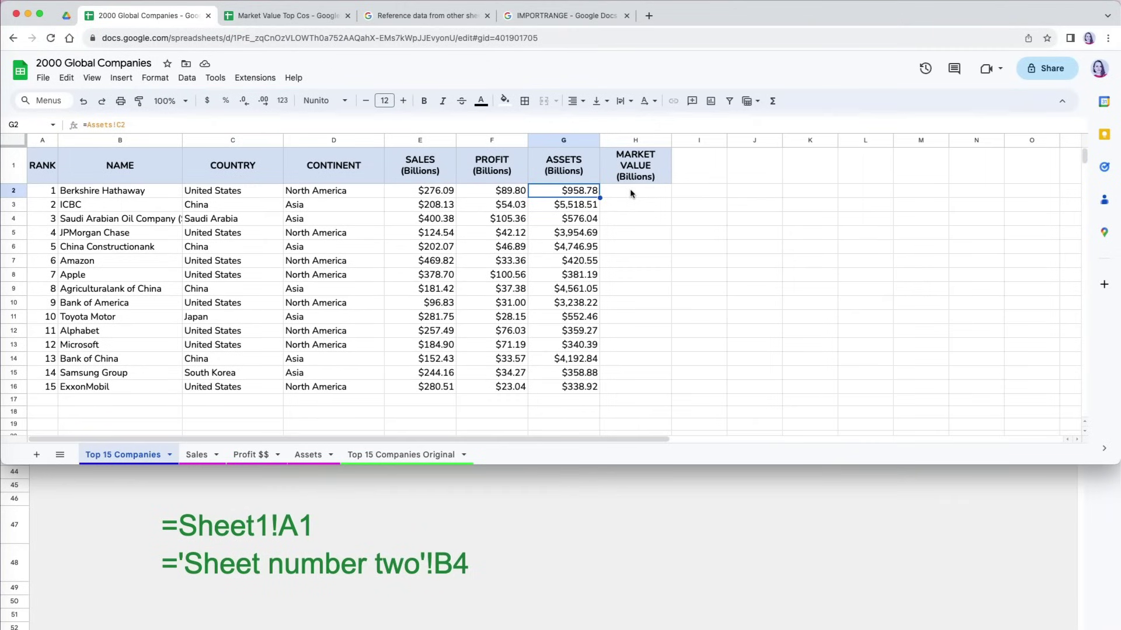
{"action": "left_click", "coordinate": [680, 157]}
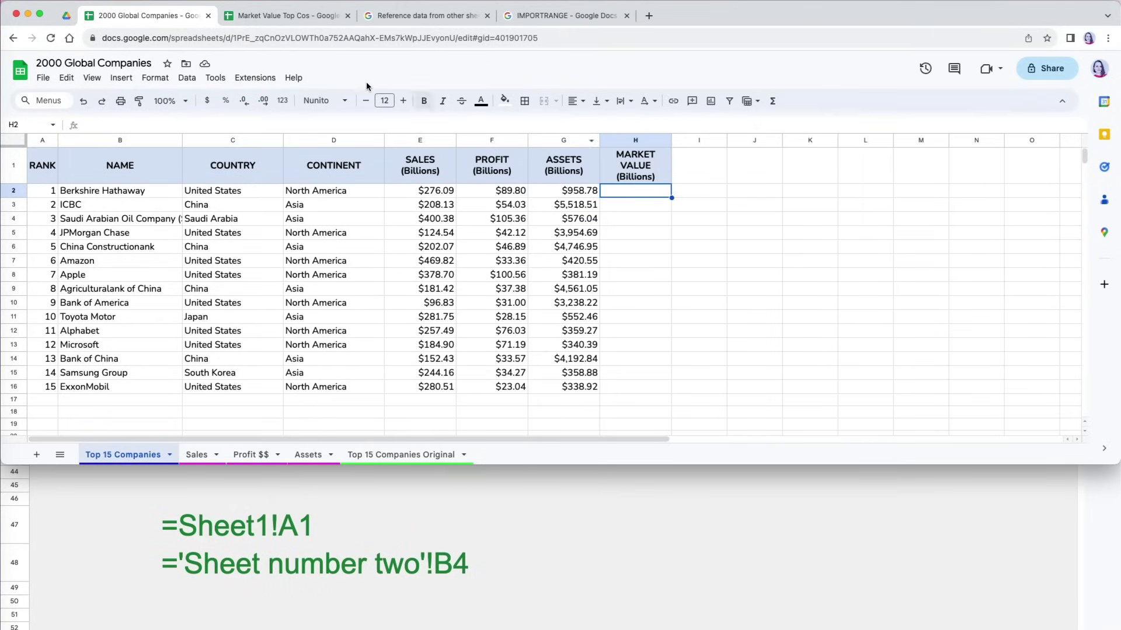
{"action": "left_click", "coordinate": [308, 17]}
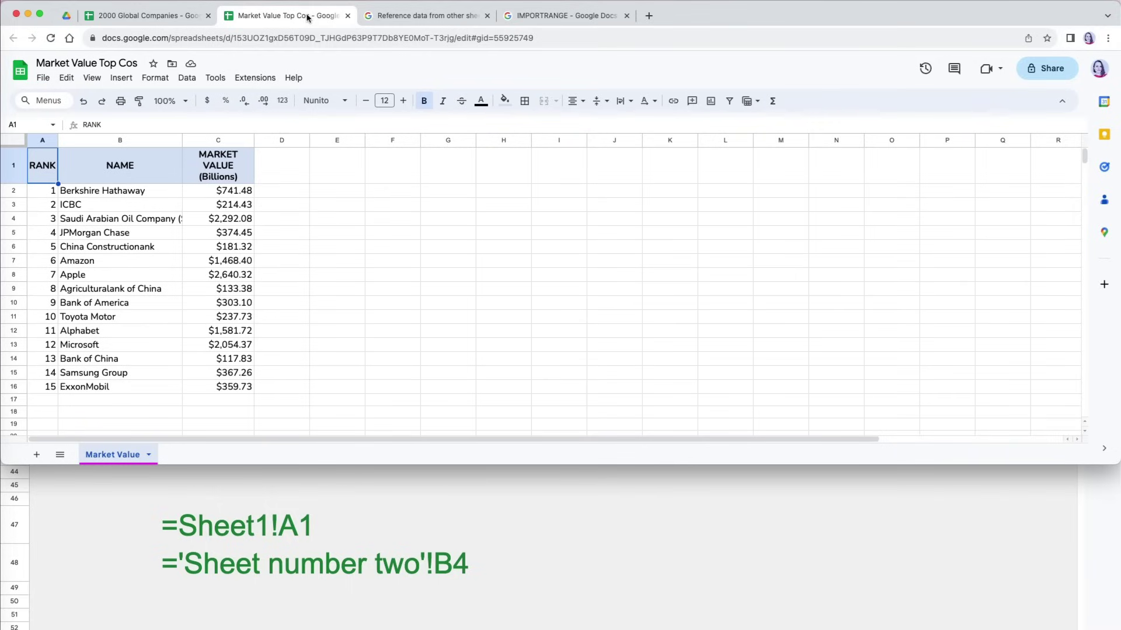
{"action": "left_click", "coordinate": [179, 19]}
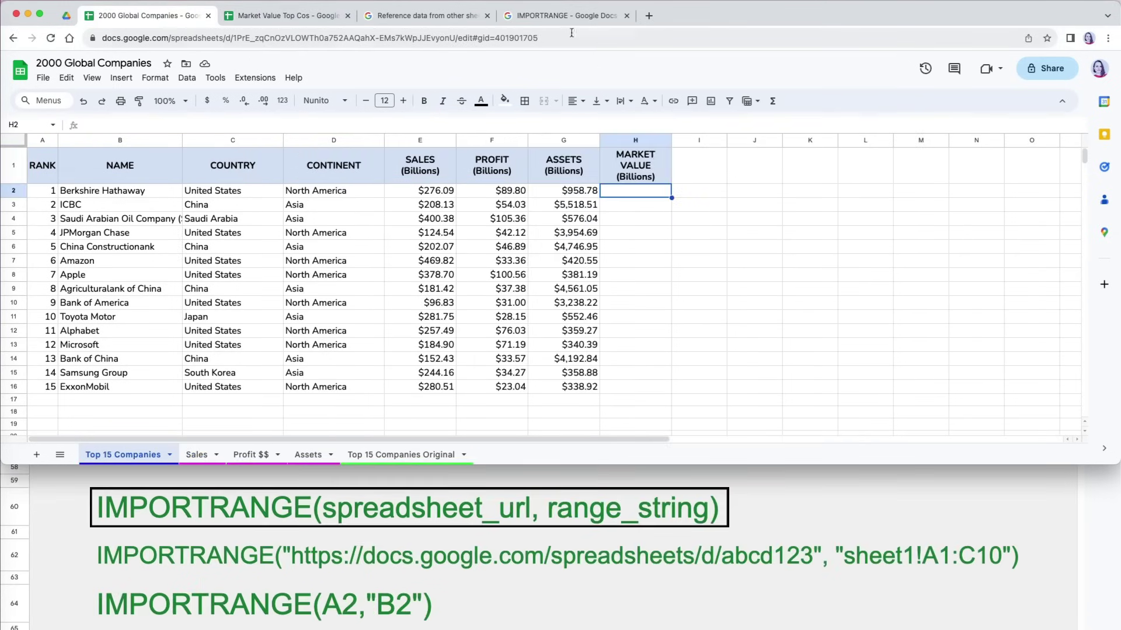
{"action": "left_click", "coordinate": [561, 16]}
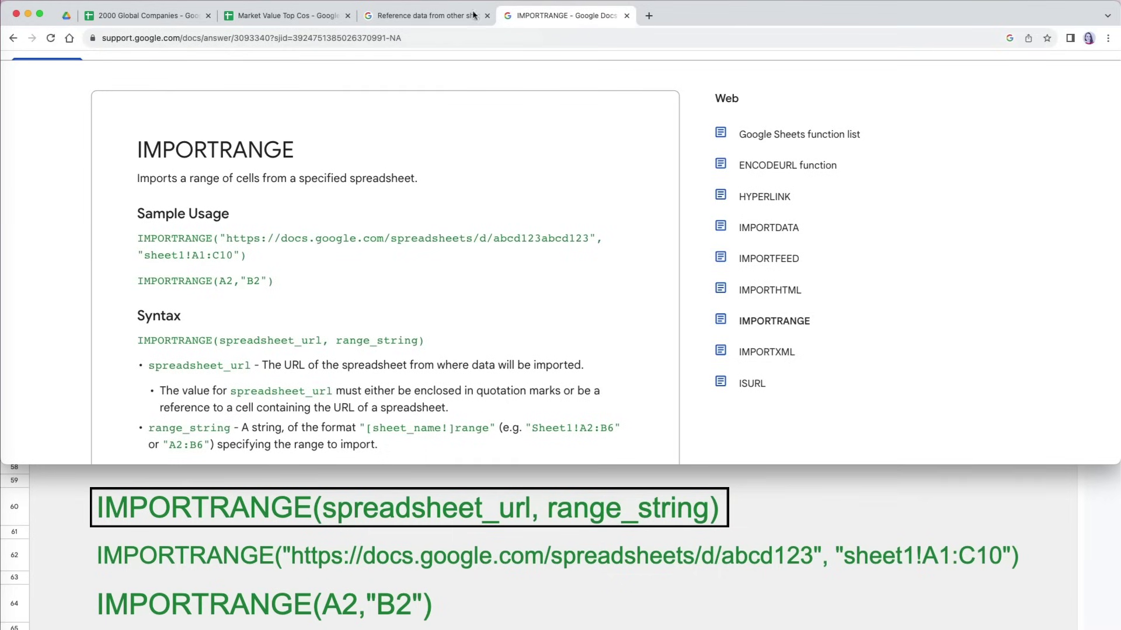
{"action": "left_click", "coordinate": [146, 16]}
Enter IMPORTRANGE in H2 with the Market Value Top Cos URL and "Market Value!C2:C16", which gives #ERROR!
{"action": "type", "text": "import"}
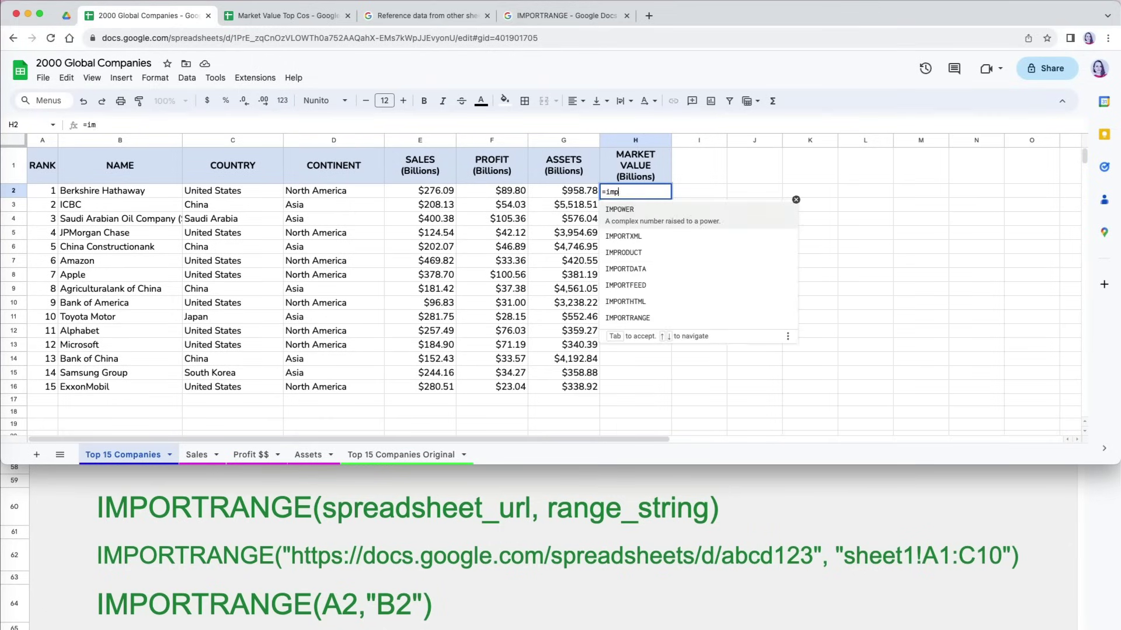
{"action": "left_click", "coordinate": [657, 288]}
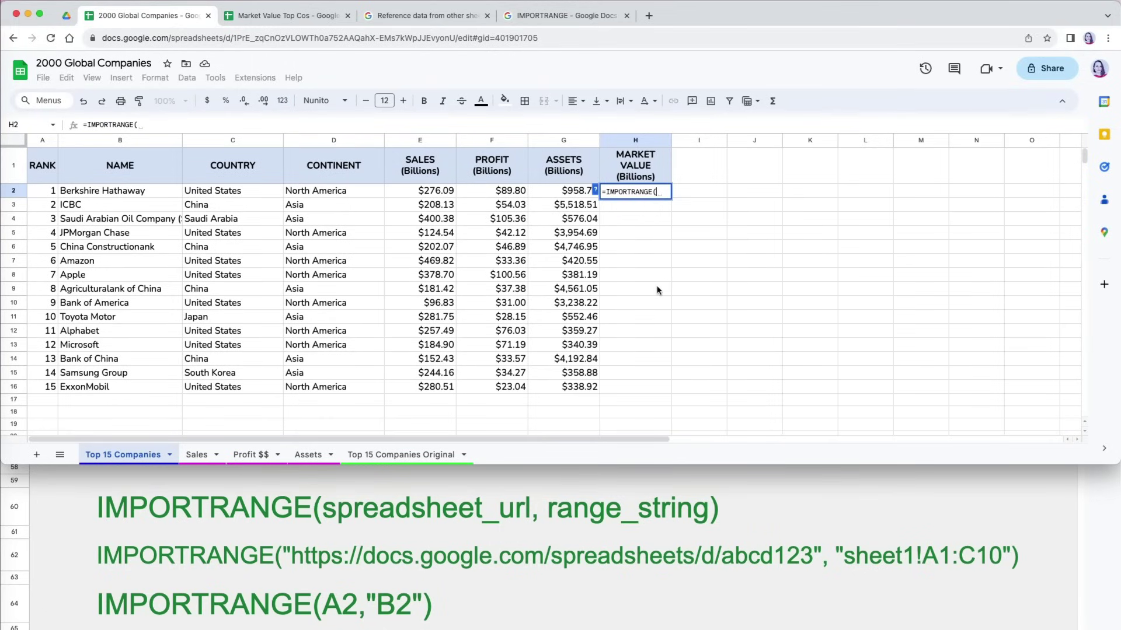
{"action": "left_click", "coordinate": [300, 17]}
{"action": "left_click", "coordinate": [321, 43]}
{"action": "key", "text": "super+c"}
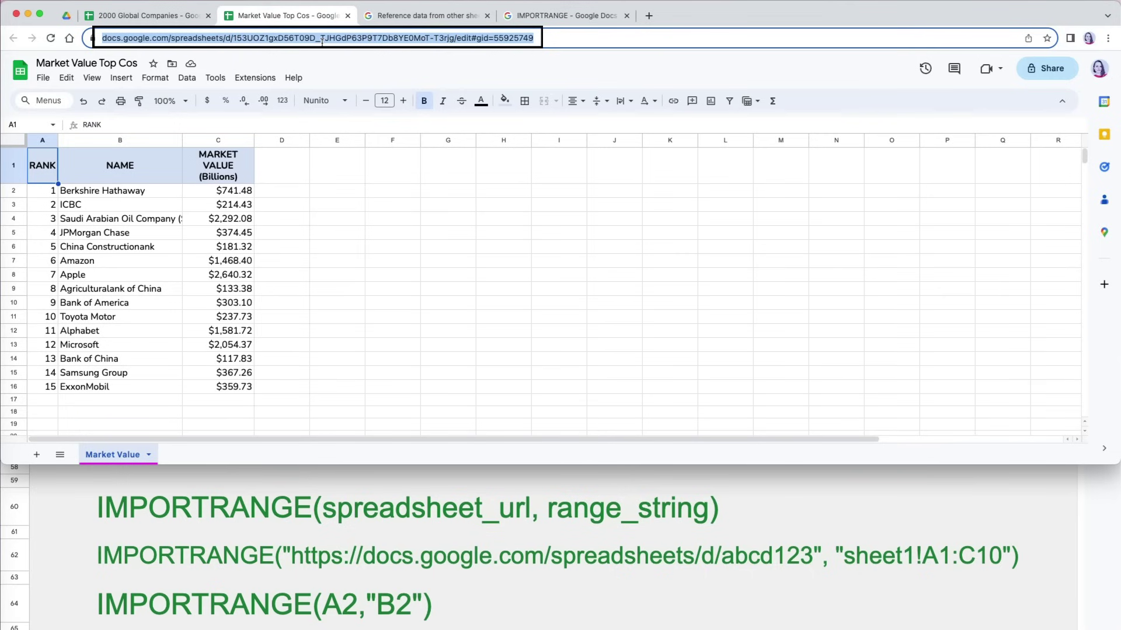
{"action": "left_click", "coordinate": [165, 18]}
{"action": "left_click", "coordinate": [658, 193]}
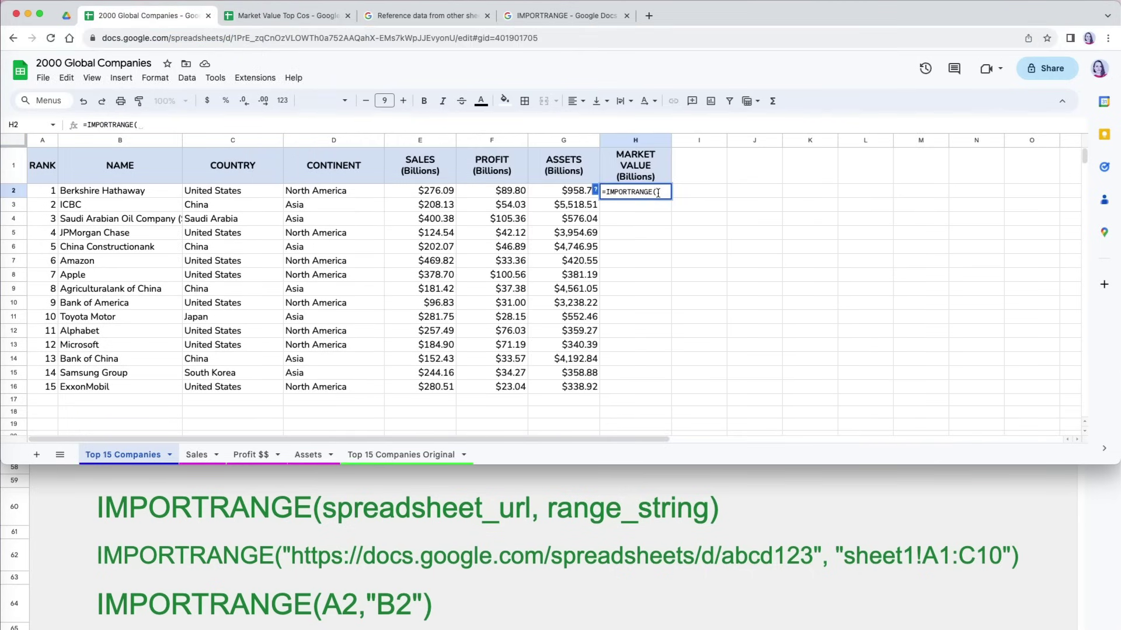
{"action": "key", "text": "super+v"}
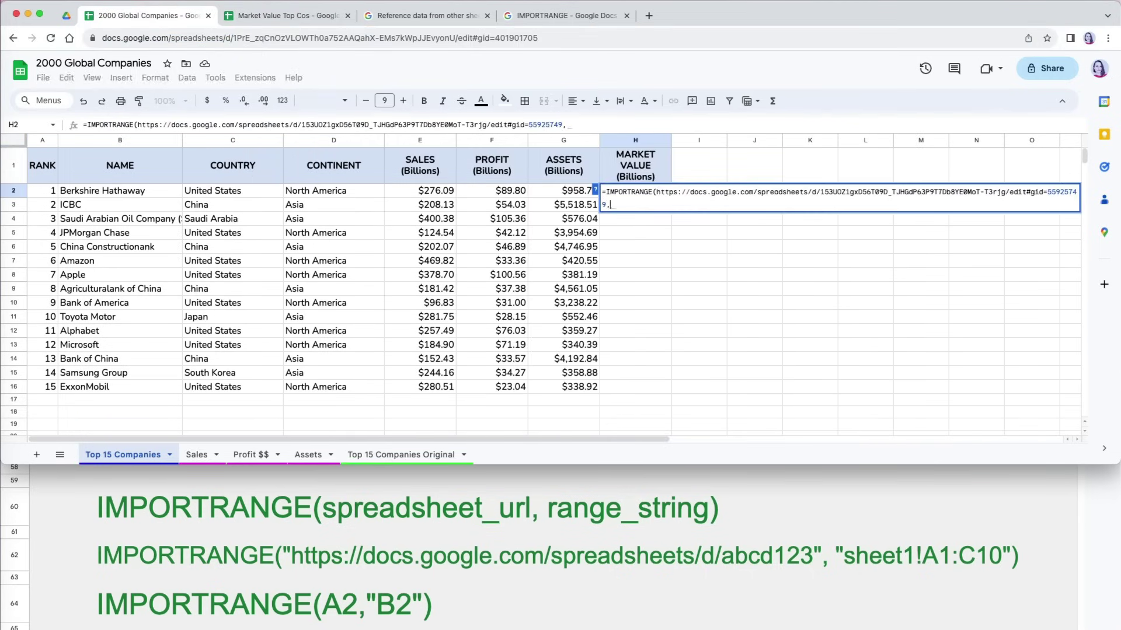
{"action": "type", "text": ",\"Market Value"}
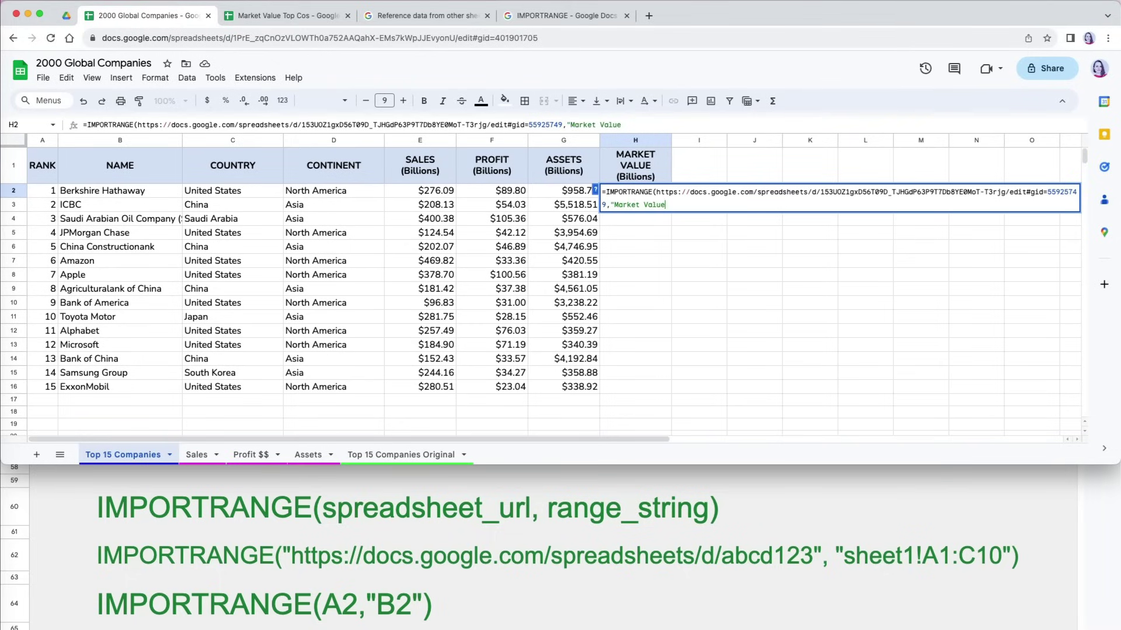
{"action": "type", "text": "!C2:C"}
{"action": "type", "text": "\")"}
{"action": "key", "text": "Return"}
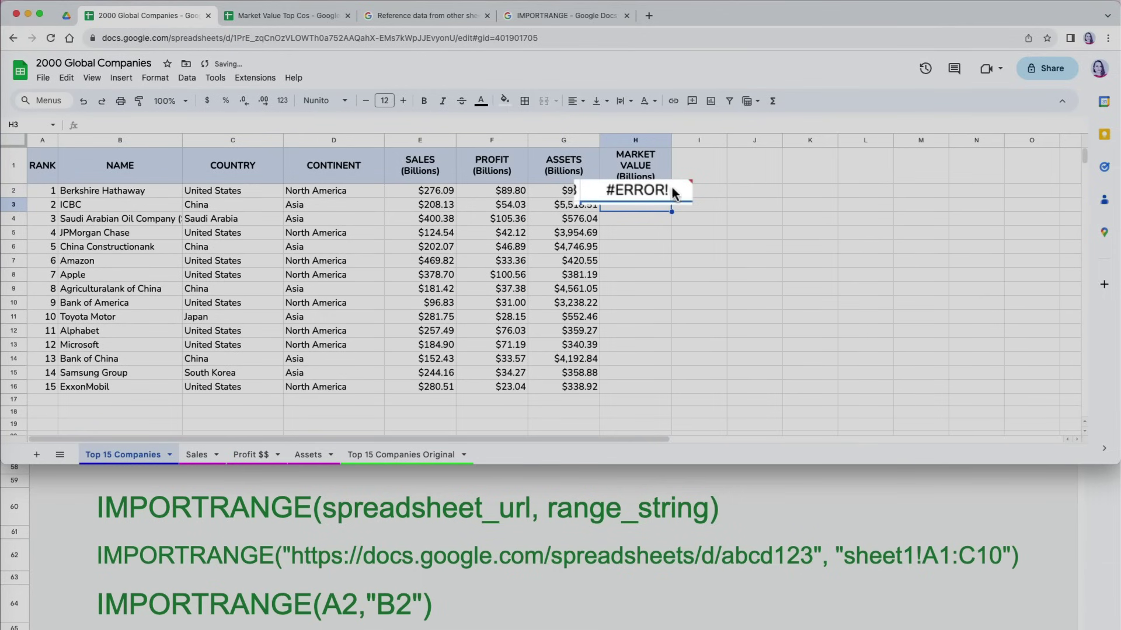
{"action": "left_click", "coordinate": [655, 190]}
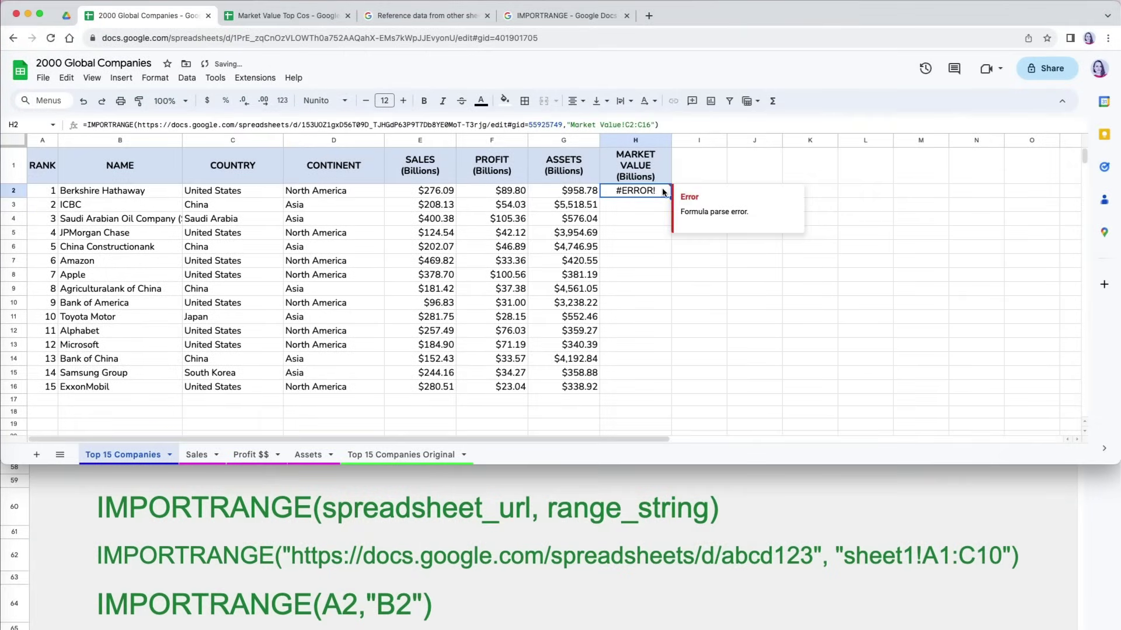
Put quotes around the IMPORTRANGE URL and allow access so Market Value fills from $741.48.
{"action": "left_click", "coordinate": [140, 124]}
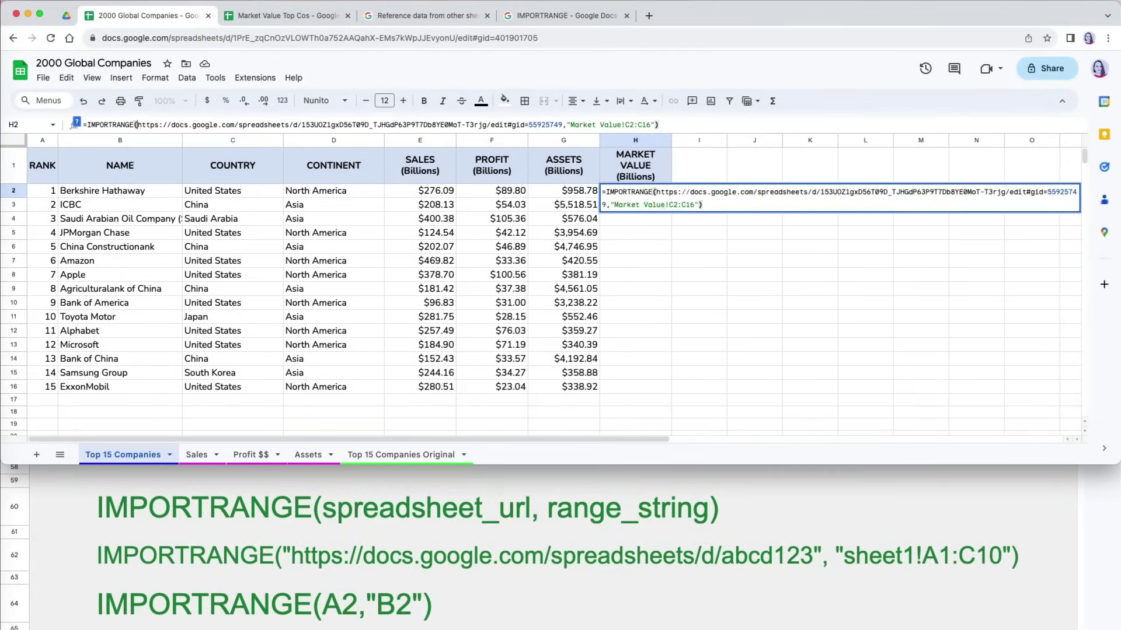
{"action": "type", "text": "\""}
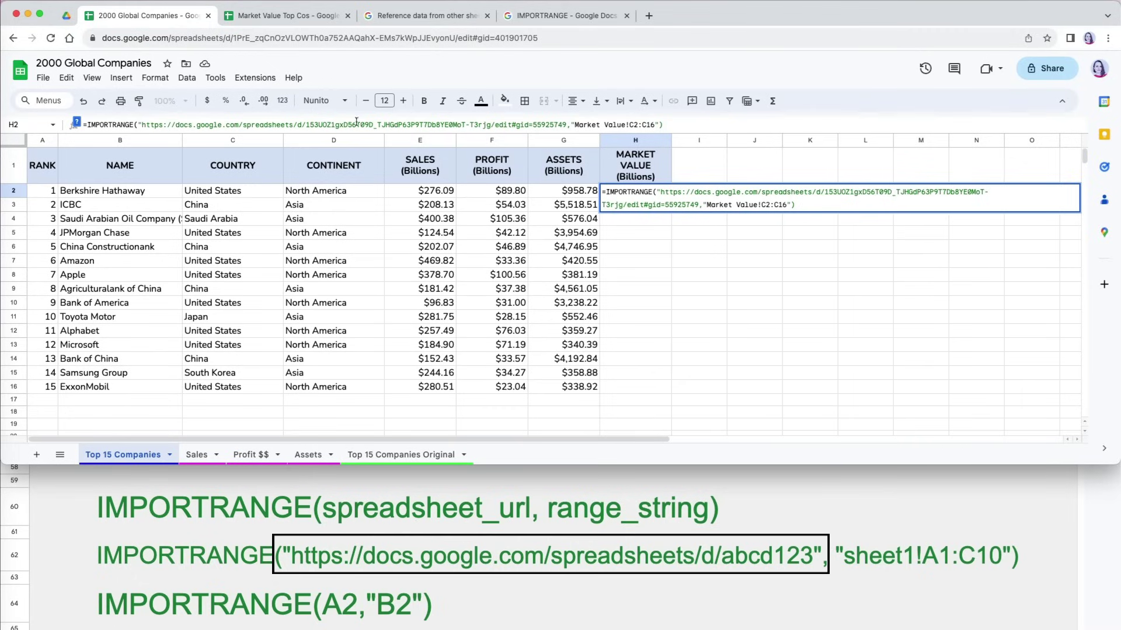
{"action": "left_click", "coordinate": [567, 125]}
{"action": "type", "text": "\""}
{"action": "key", "text": "Return"}
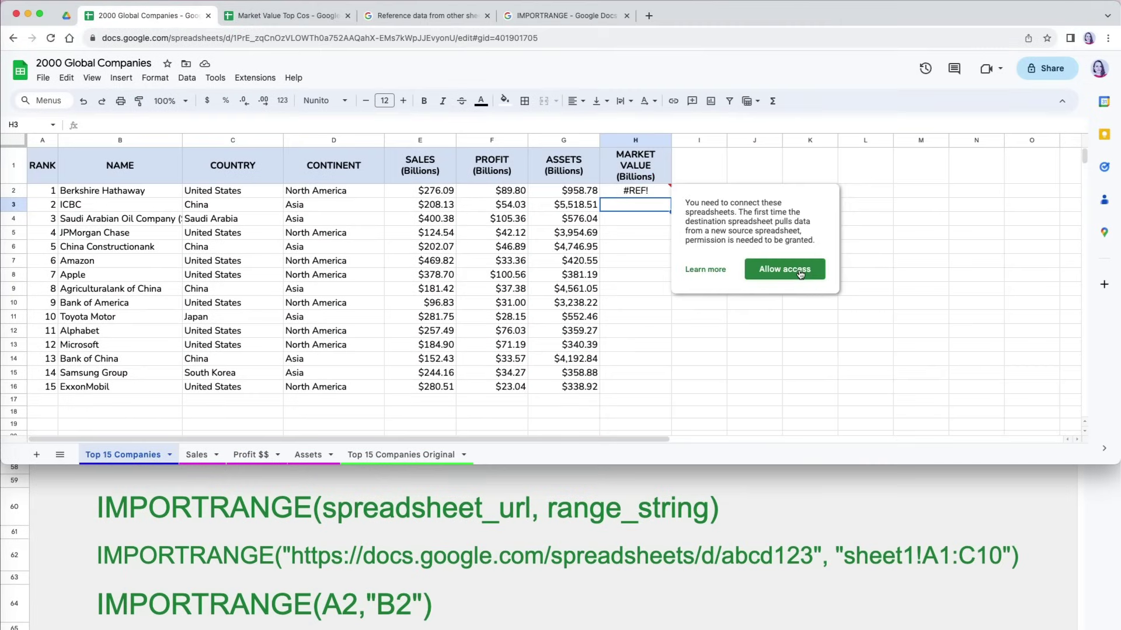
{"action": "left_click", "coordinate": [800, 274]}
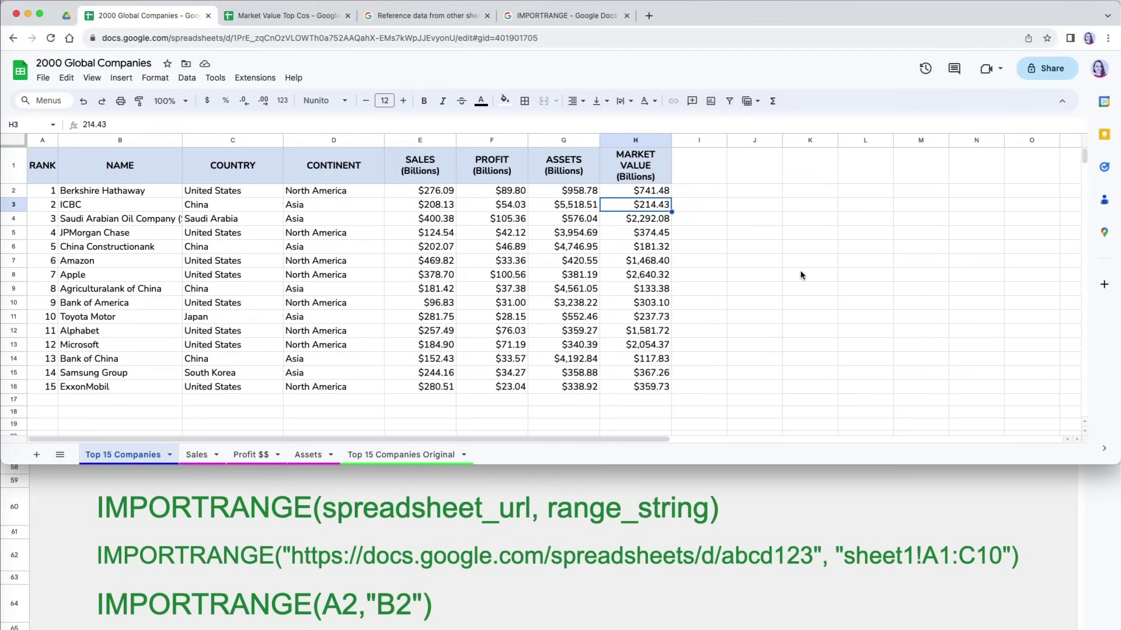